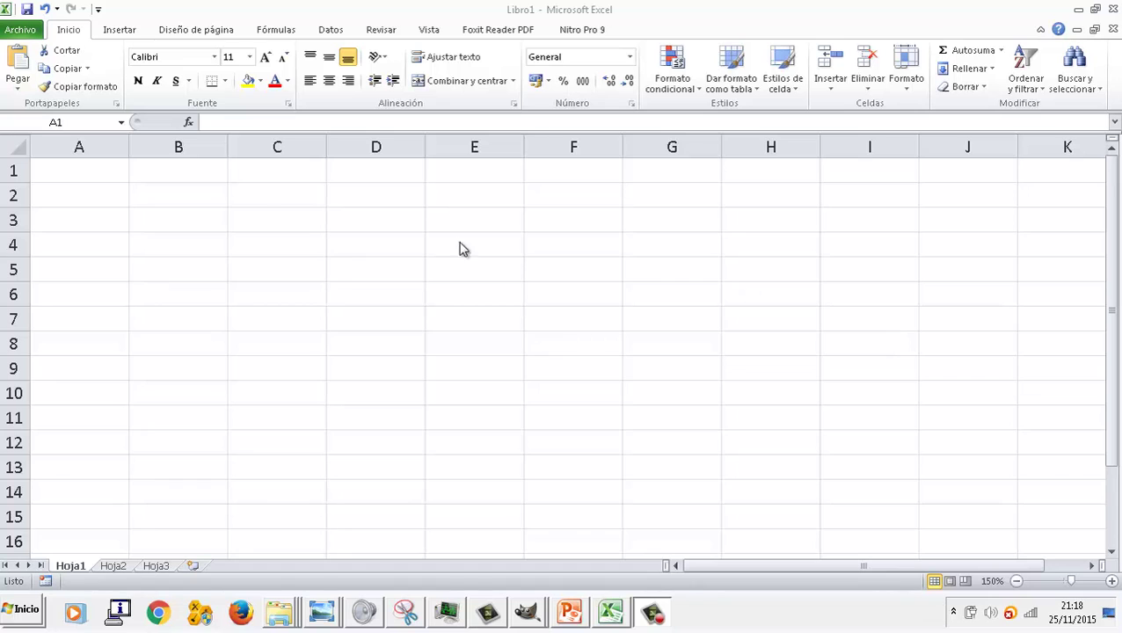
# - Open the Office.com Facturas templates and choose the sales invoice with tax, shipping and handling
pyautogui.click(255, 175)
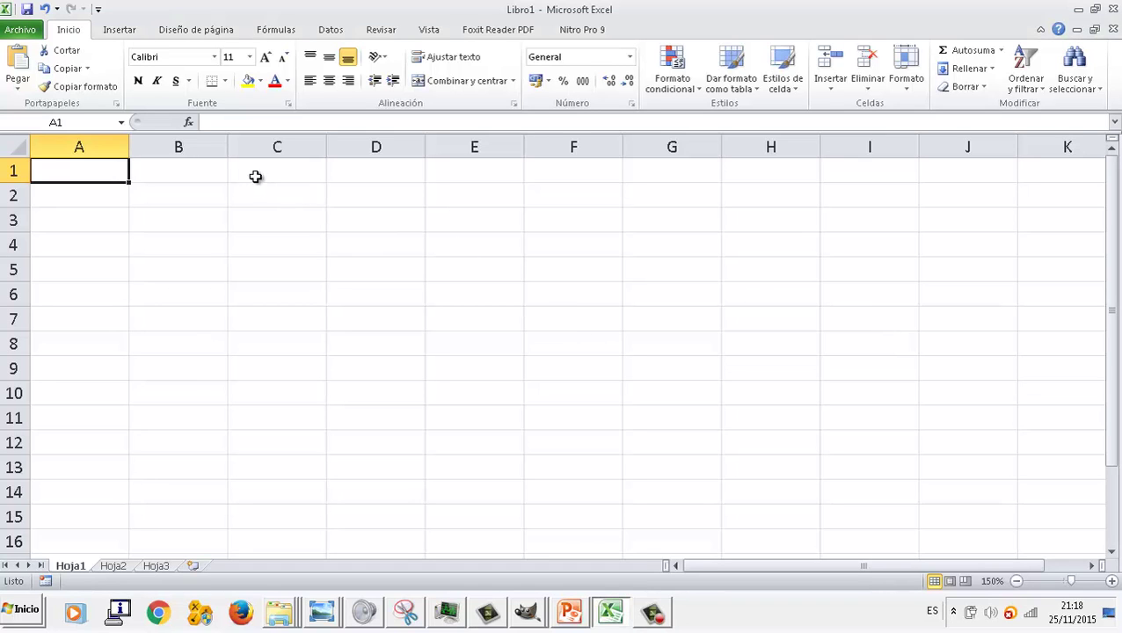
pyautogui.click(21, 30)
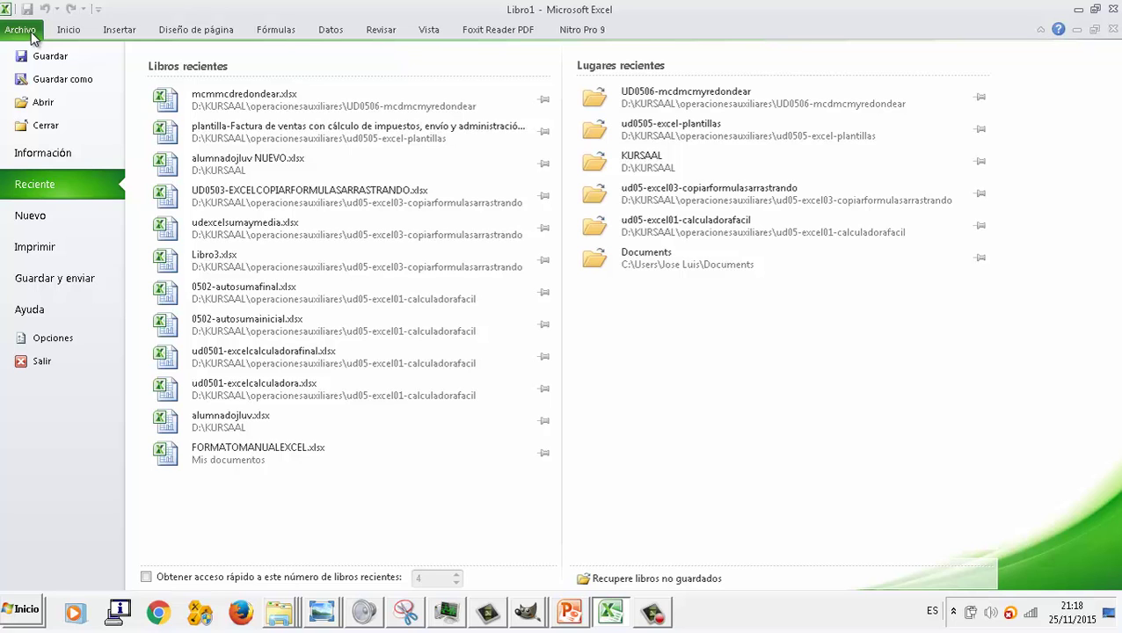
pyautogui.click(52, 222)
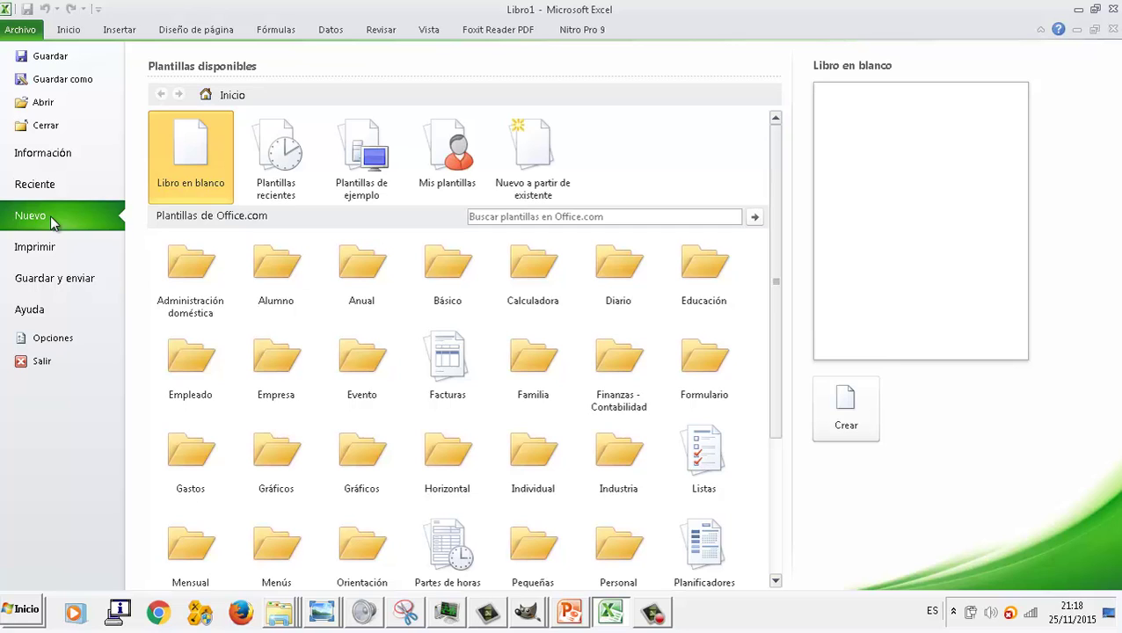
pyautogui.click(422, 343)
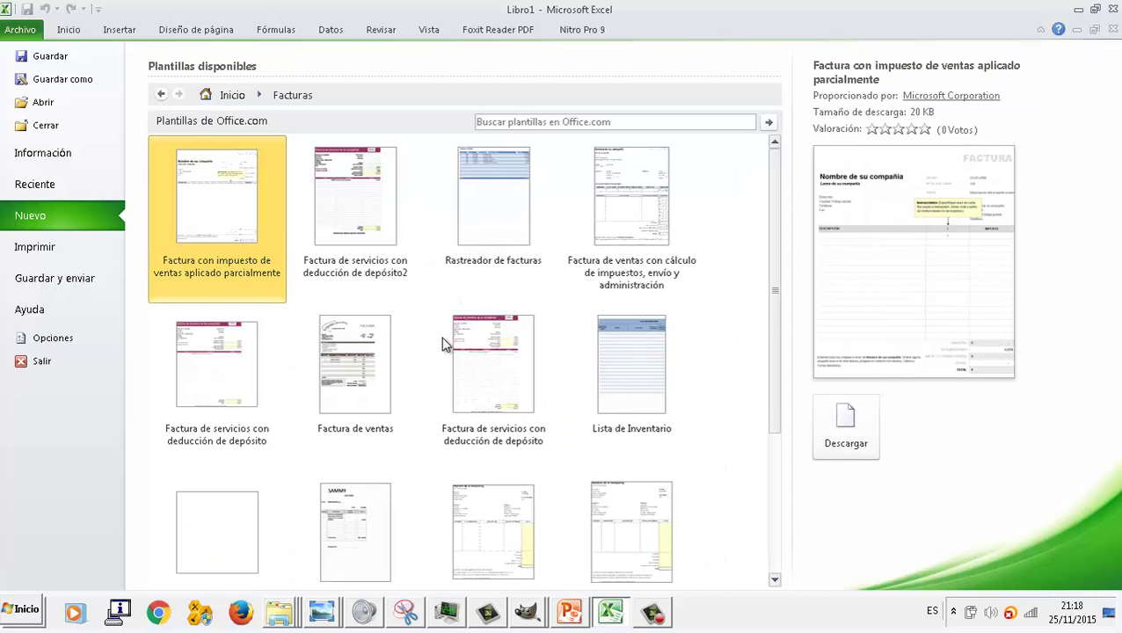
pyautogui.click(653, 270)
# - Download the sales invoice template and enter 'ALIMENTOS USERO' with the slogan 'Los mejores del mundo entero'
pyautogui.doubleClick(643, 238)
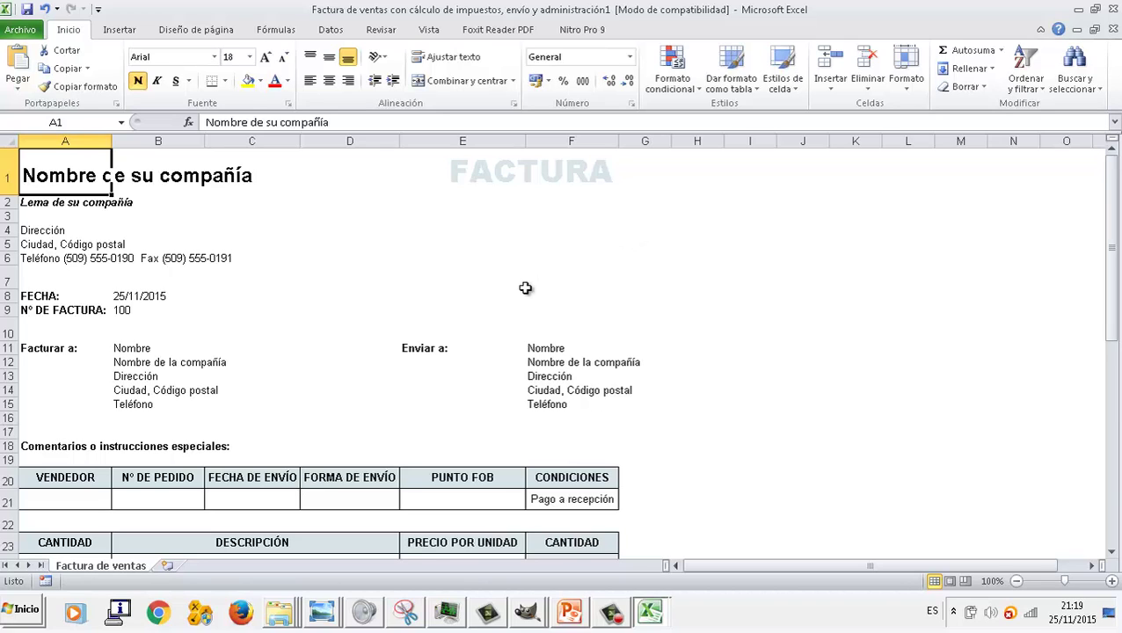
pyautogui.write('ALIMENTOS U')
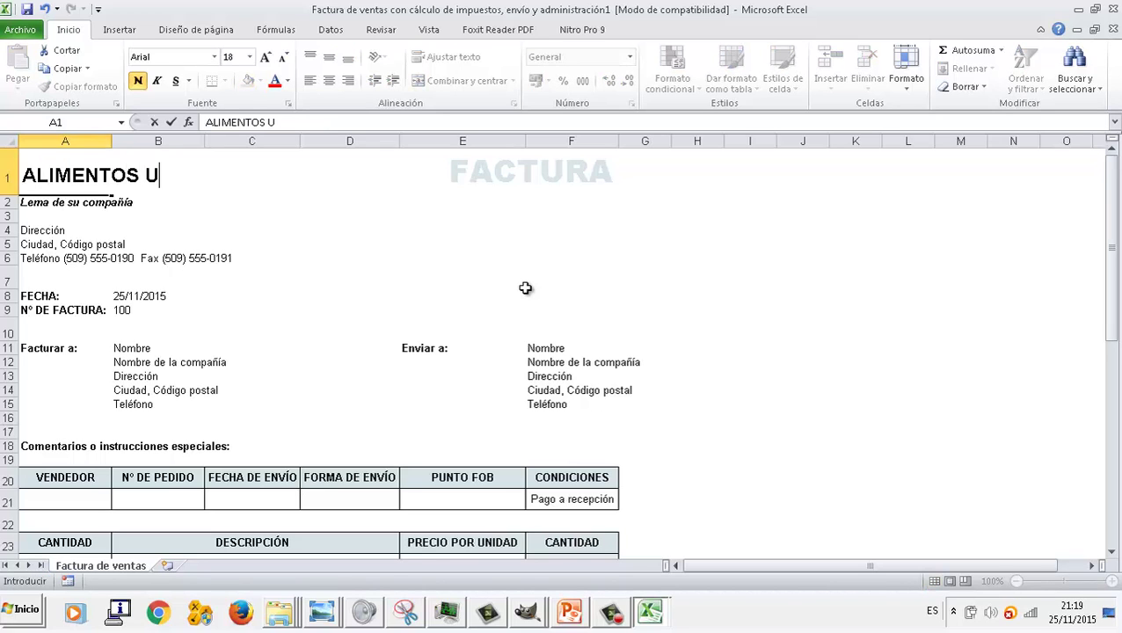
pyautogui.write('SERO')
pyautogui.press('Return')
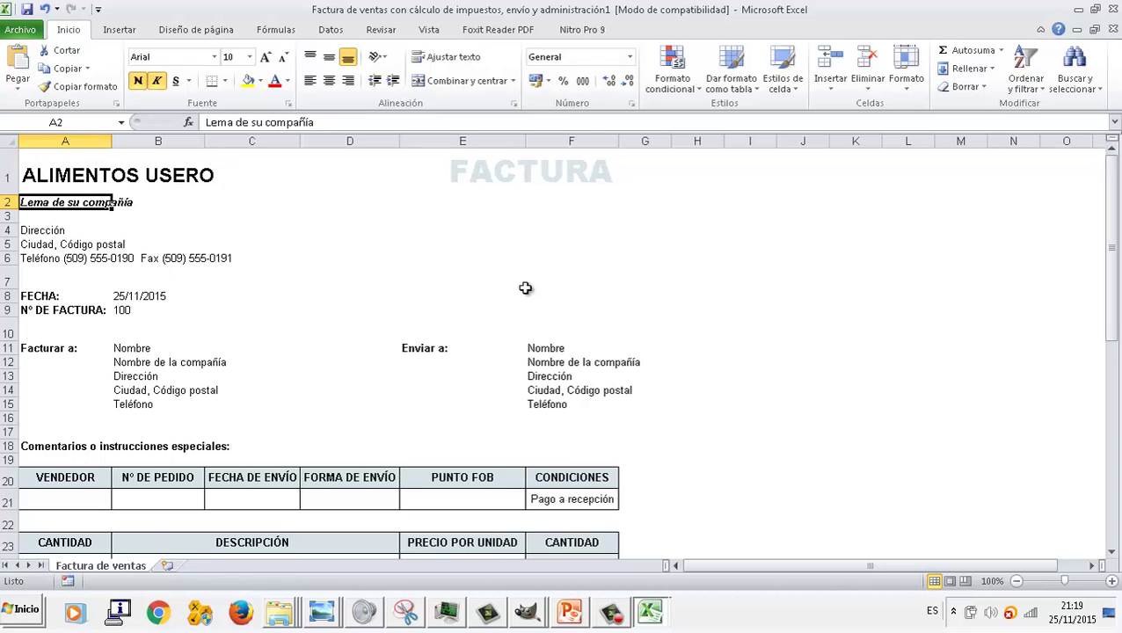
pyautogui.write('Los mejores del')
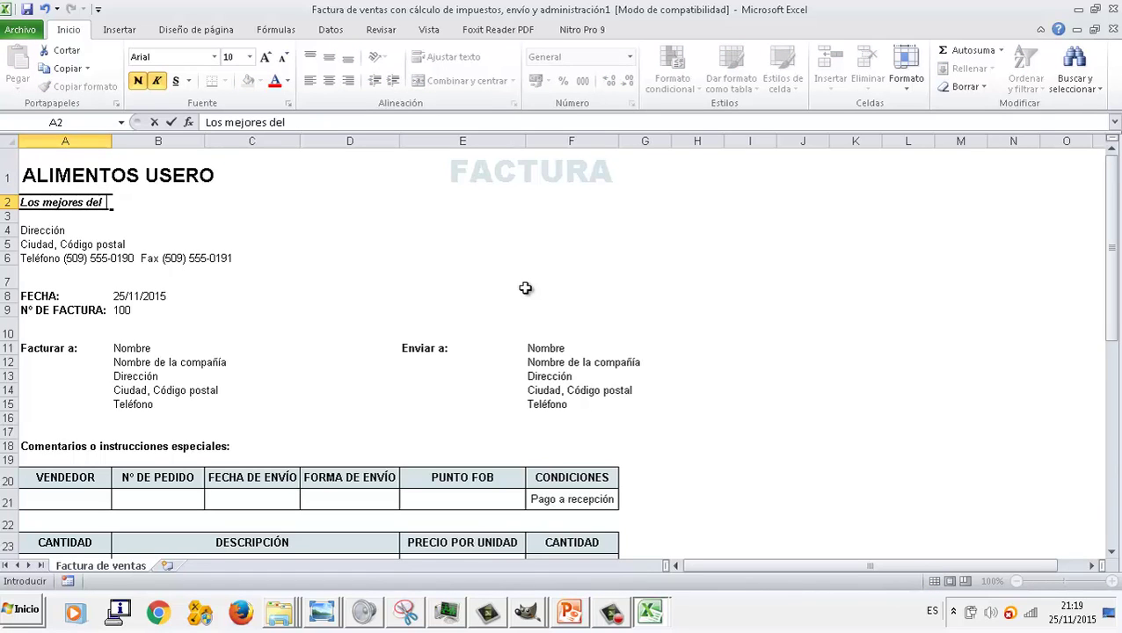
pyautogui.write(' mundo enter')
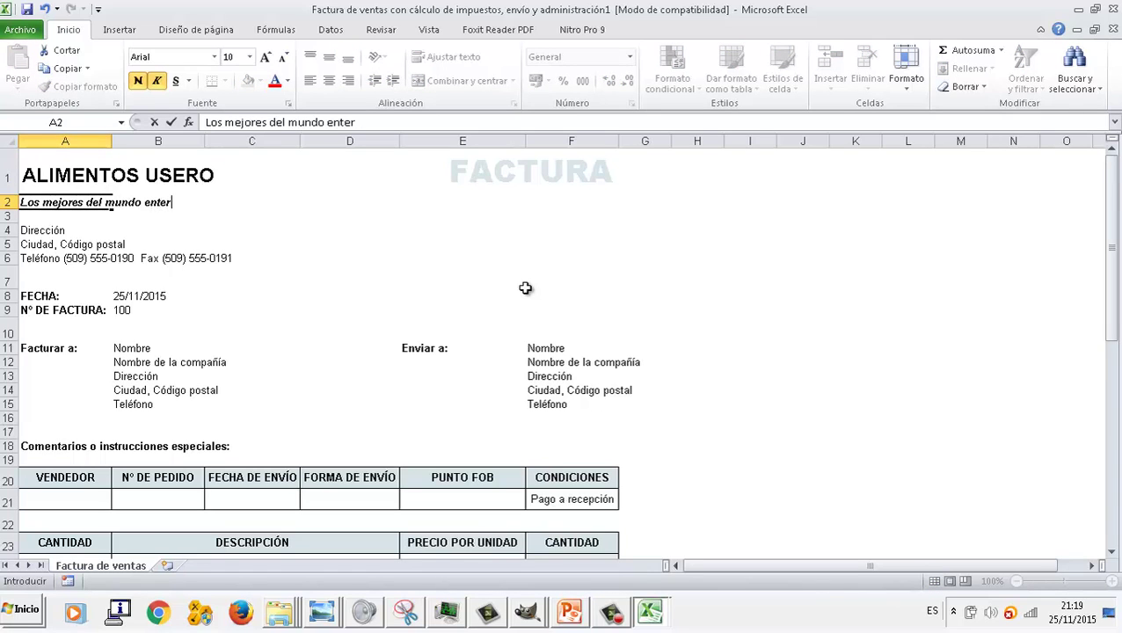
pyautogui.write('o')
pyautogui.click(142, 231)
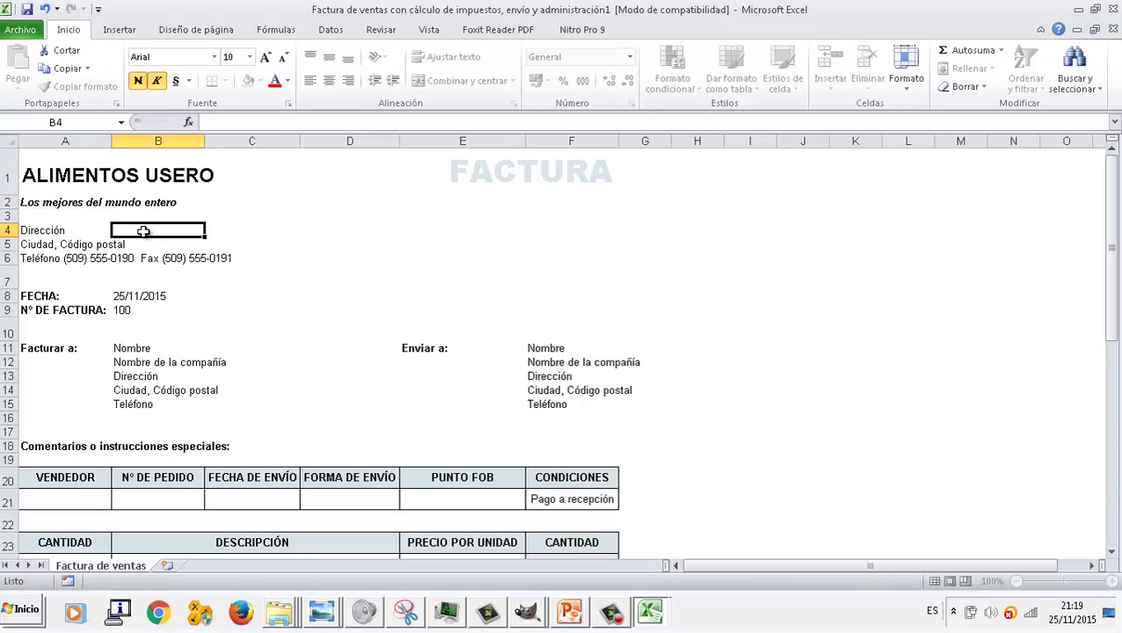
# - Enter the company's street and city lines, then check the invoice number and date
pyautogui.press('Left')
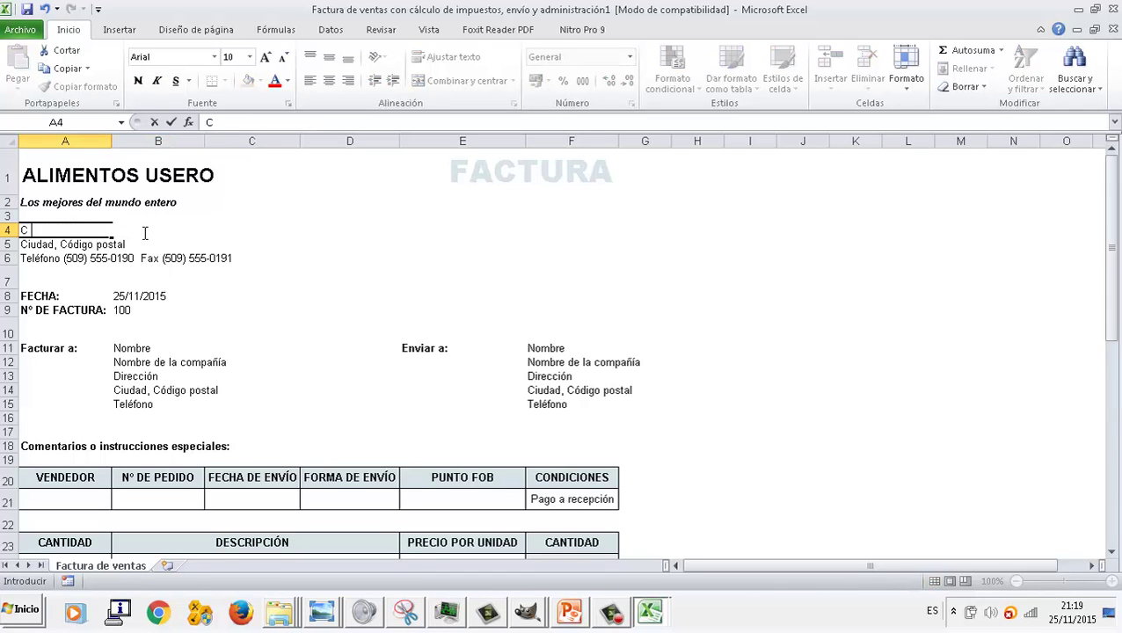
pyautogui.press('Return')
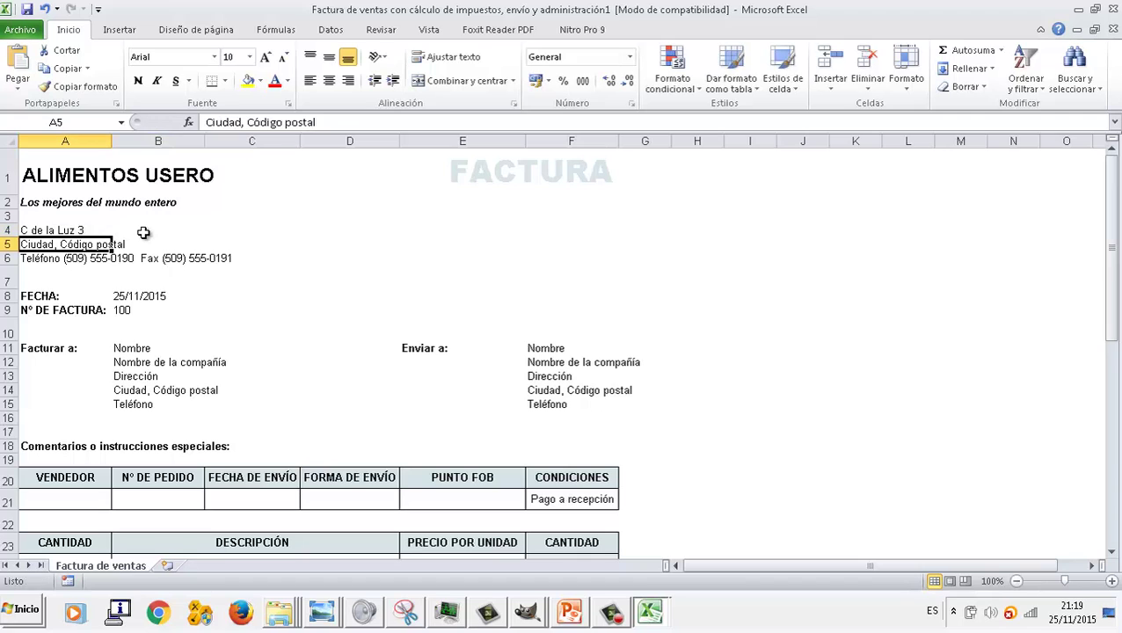
pyautogui.write('Estepona 2')
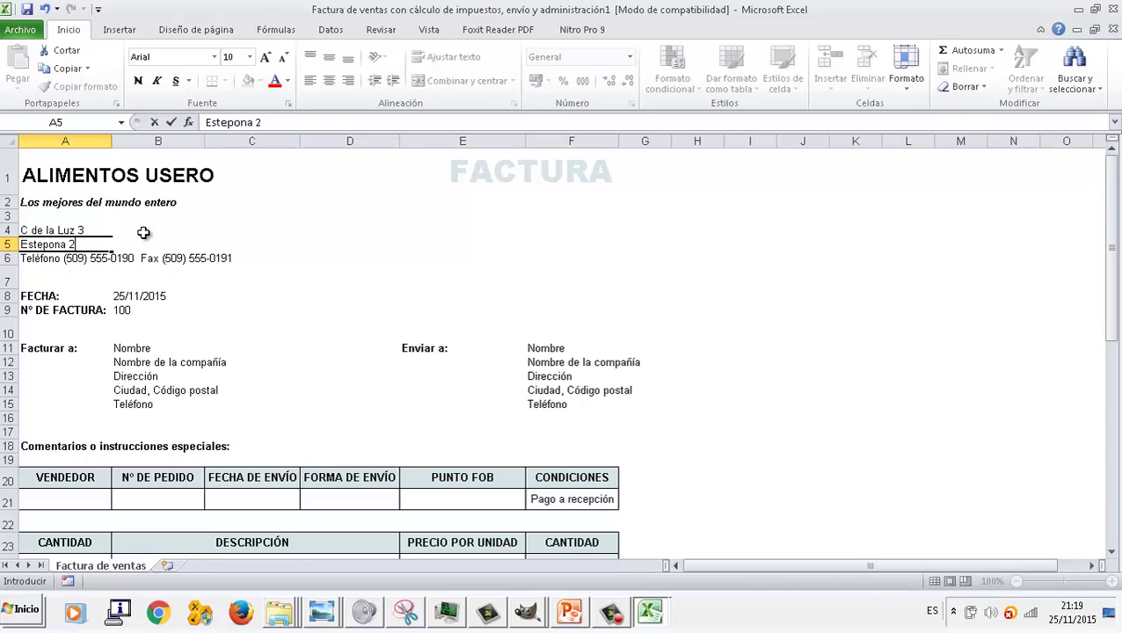
pyautogui.write('9680')
pyautogui.press('Return')
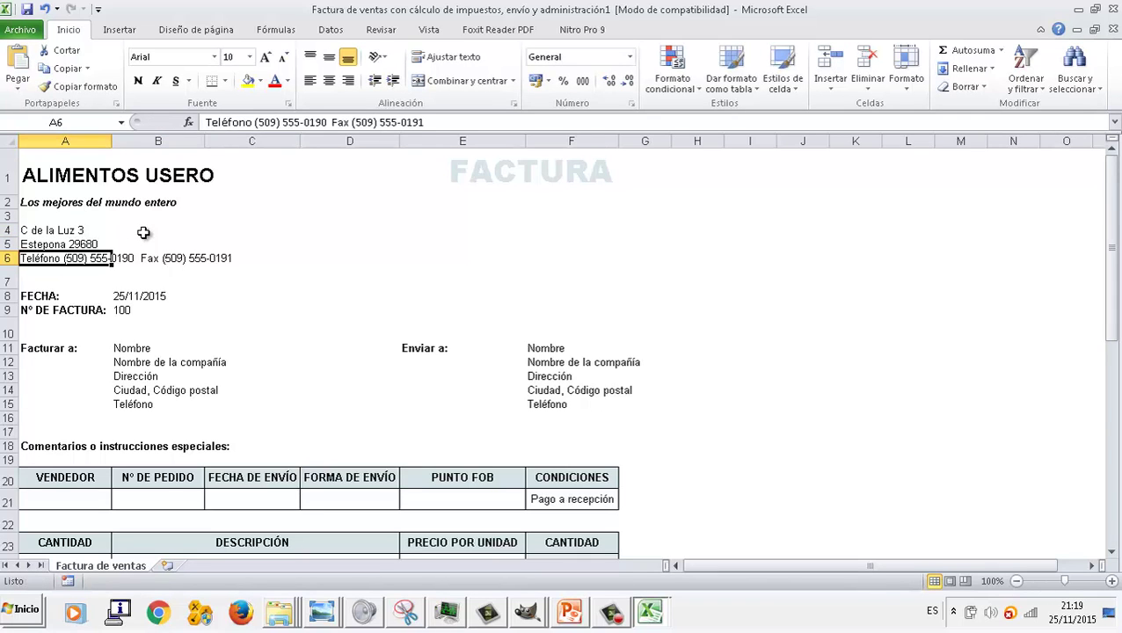
pyautogui.click(148, 307)
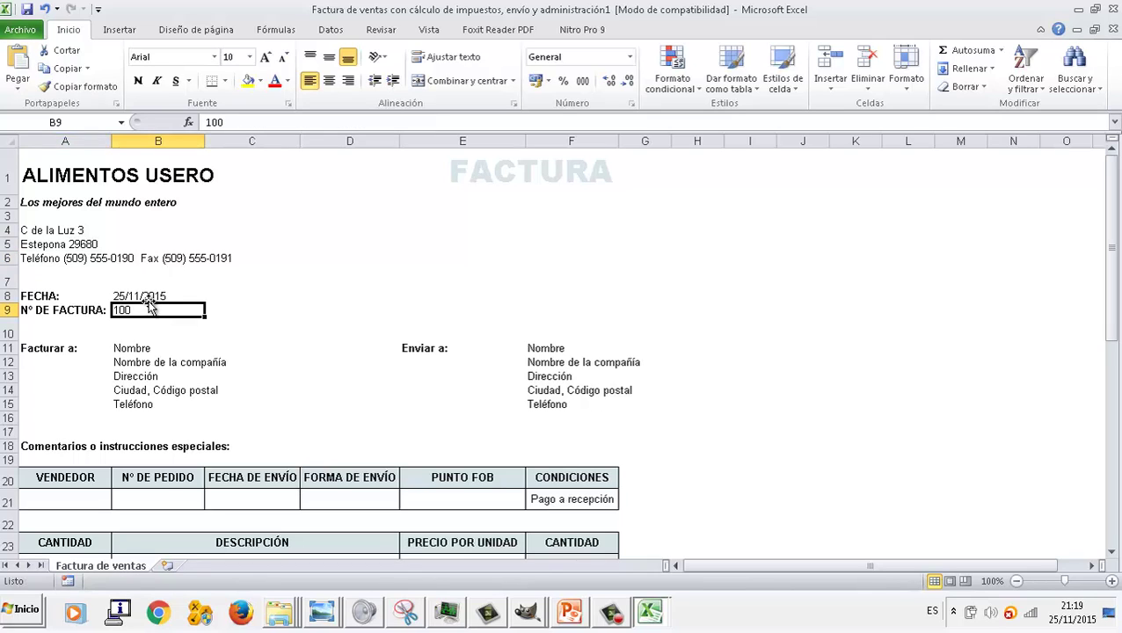
pyautogui.click(151, 296)
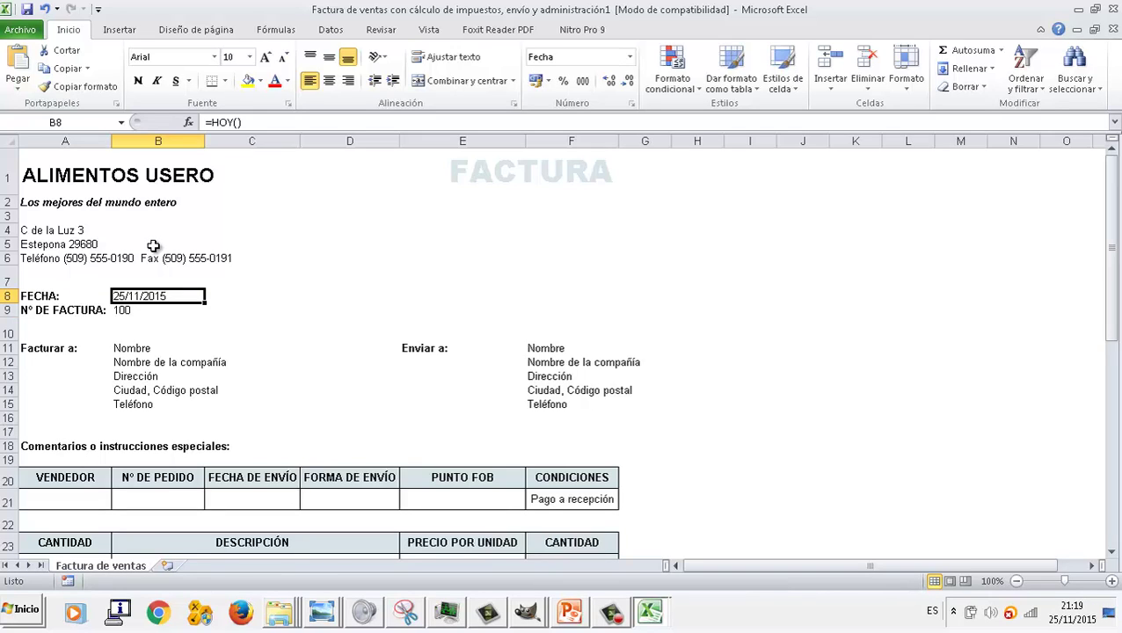
pyautogui.click(185, 349)
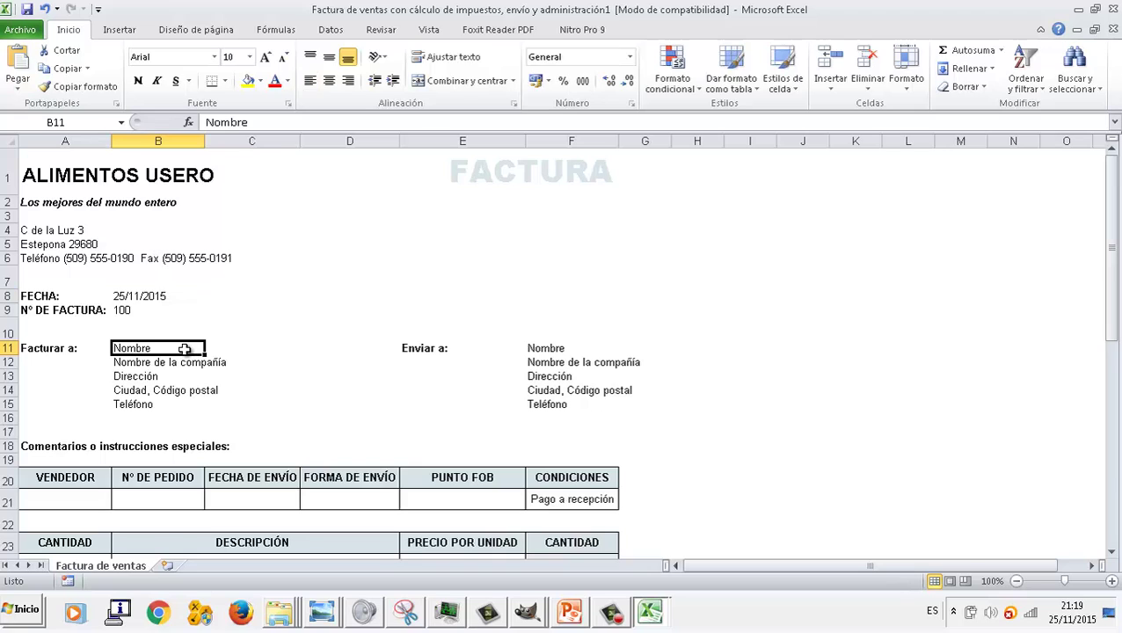
# - Enter and correct the customer's name, then add the customer's company name
pyautogui.press('Return')
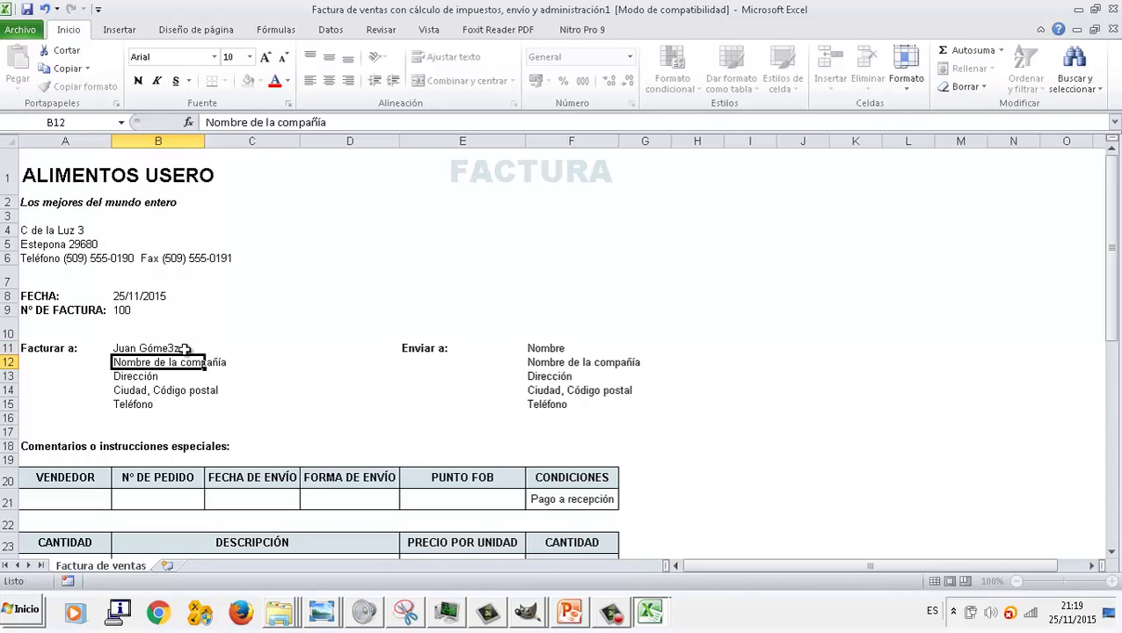
pyautogui.click(185, 349)
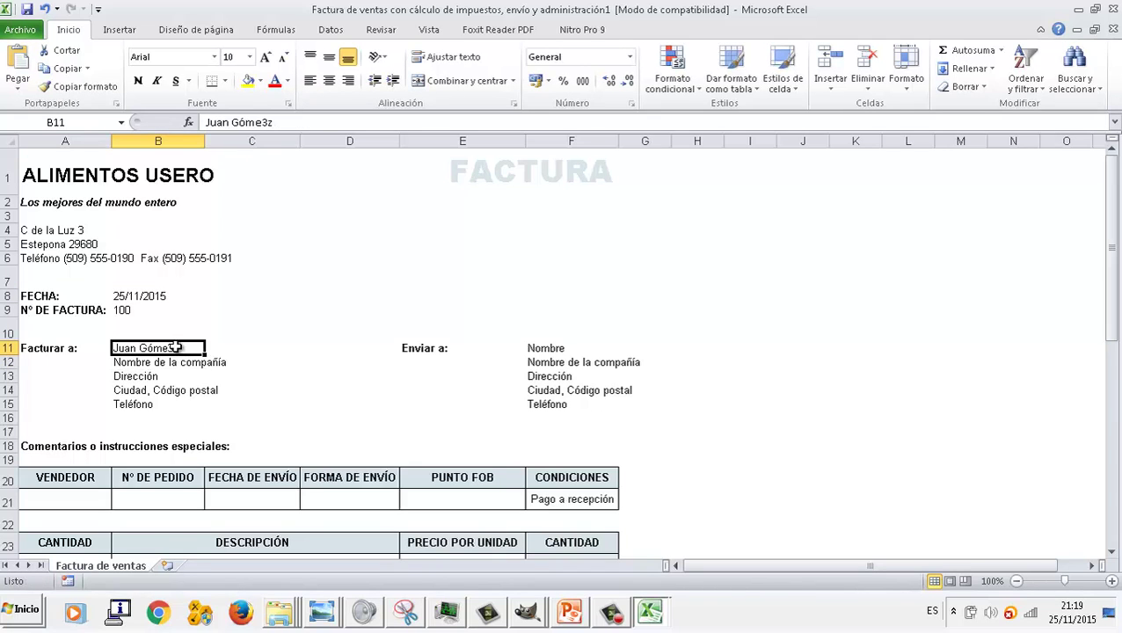
pyautogui.click(319, 123)
pyautogui.press('BackSpace')
pyautogui.press('Return')
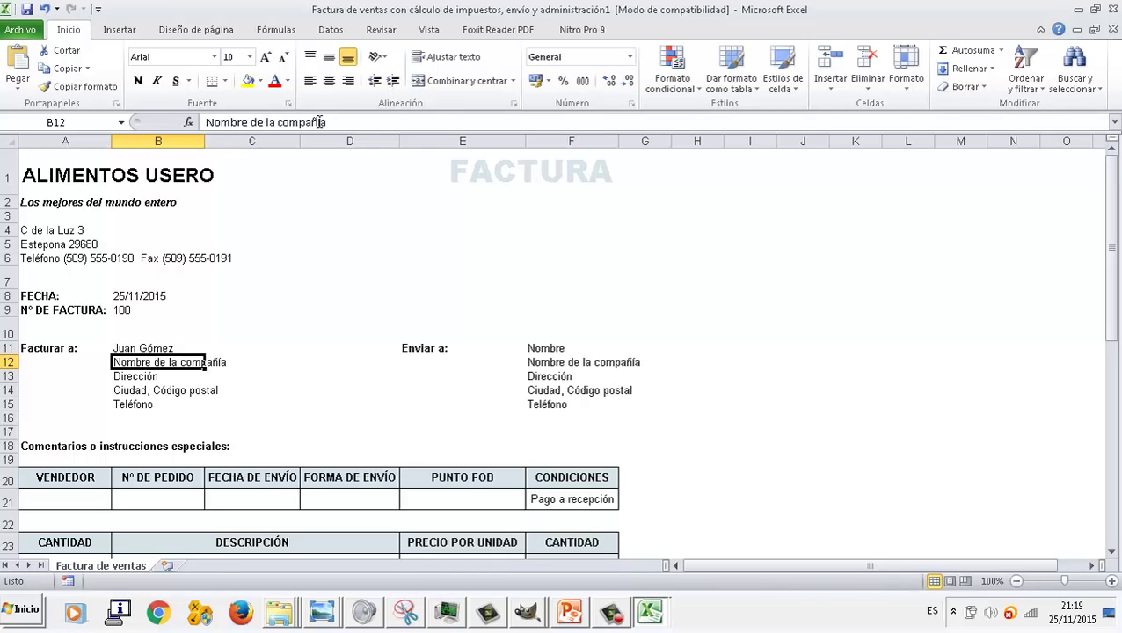
pyautogui.write('Gomez')
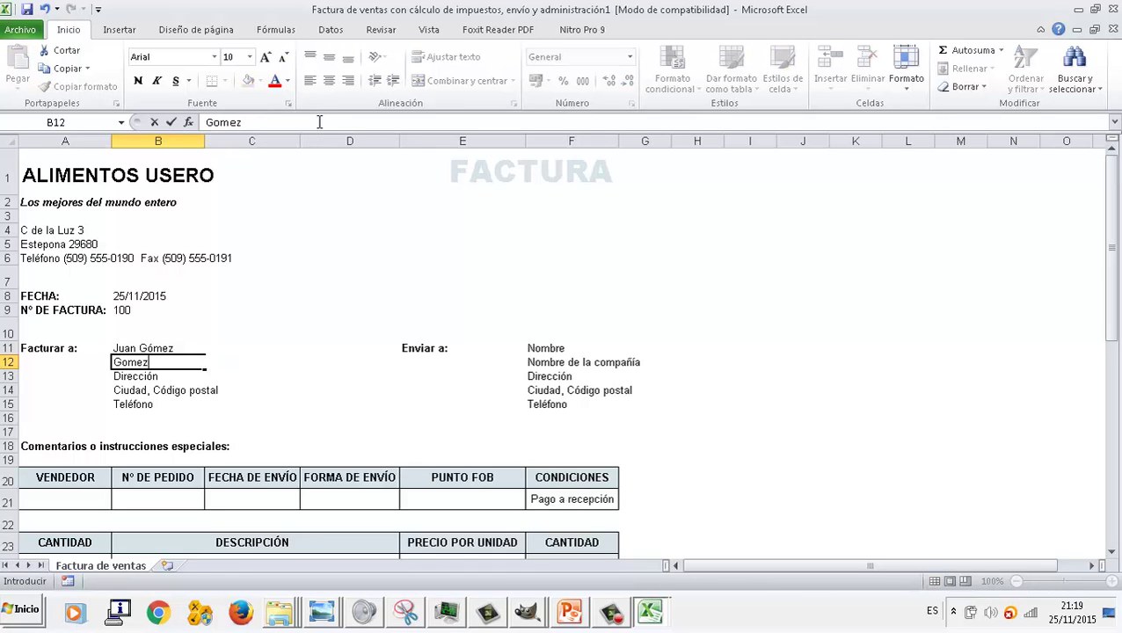
pyautogui.write('sur')
pyautogui.press('Return')
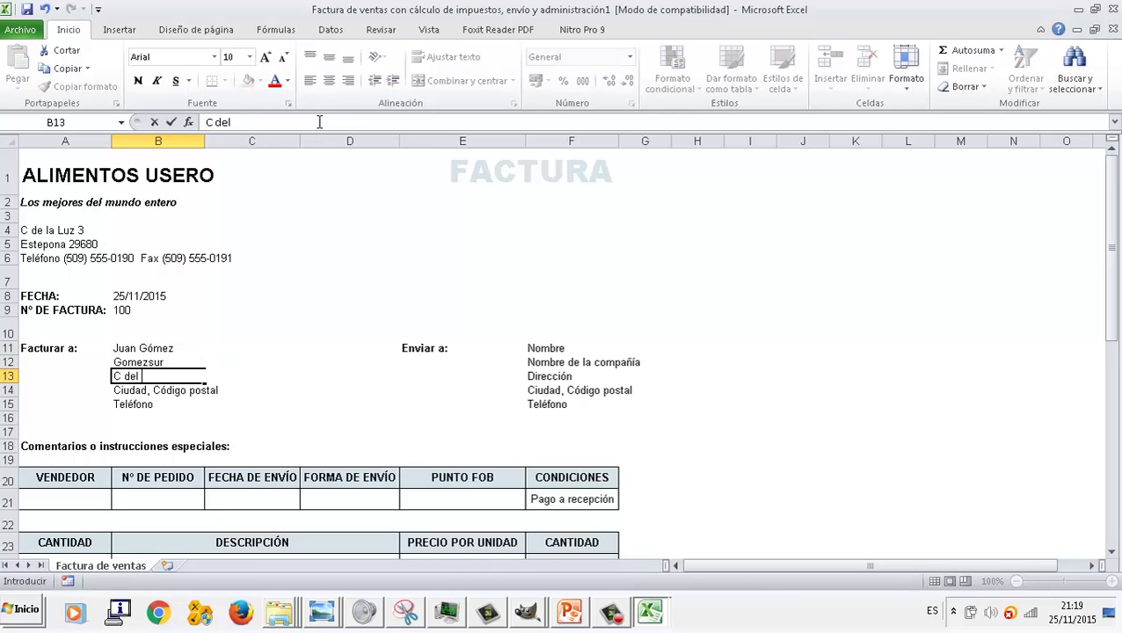
# - Fill in the customer's street, postal code with city, and phone number
pyautogui.press('BackSpace')
pyautogui.press('BackSpace')
pyautogui.press('BackSpace')
pyautogui.press('BackSpace')
pyautogui.press('BackSpace')
pyautogui.press('BackSpace')
pyautogui.press('Return')
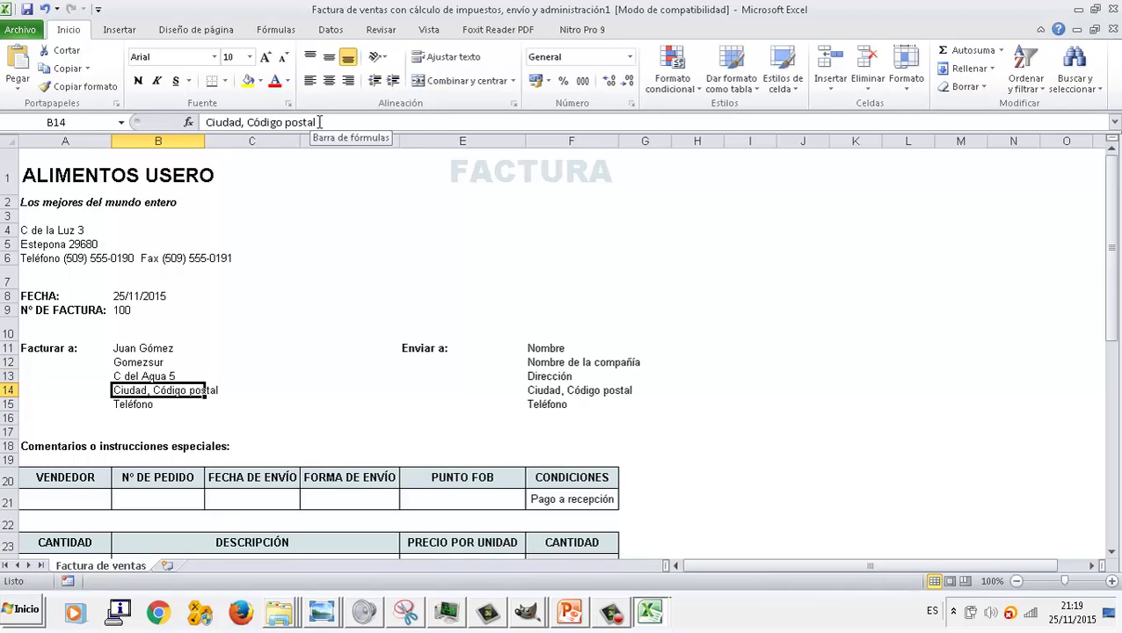
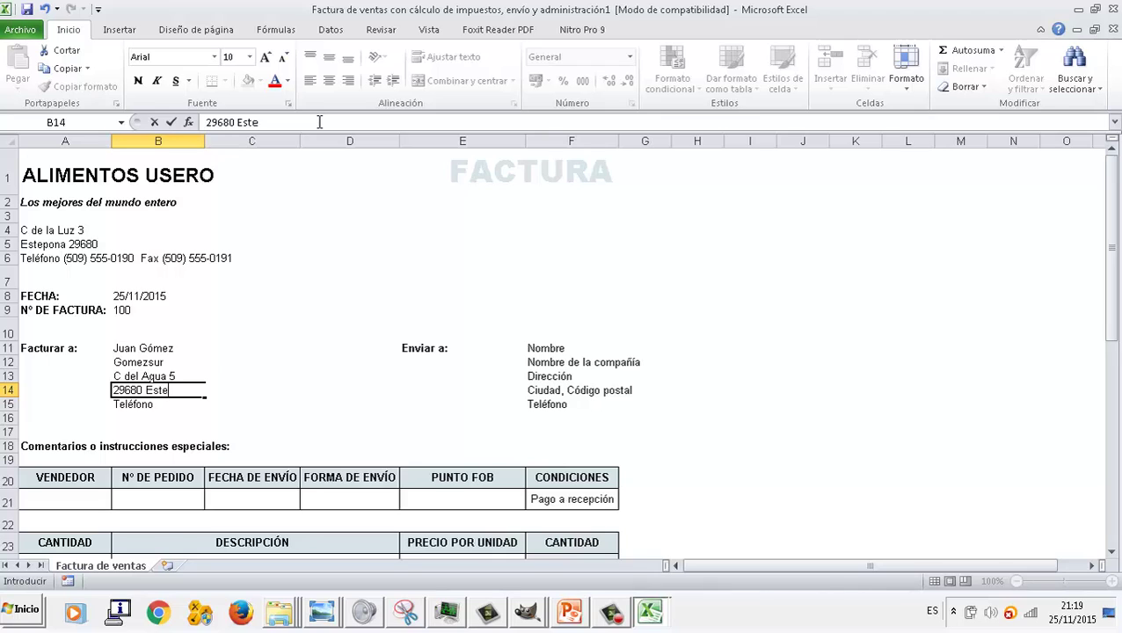
pyautogui.press('Return')
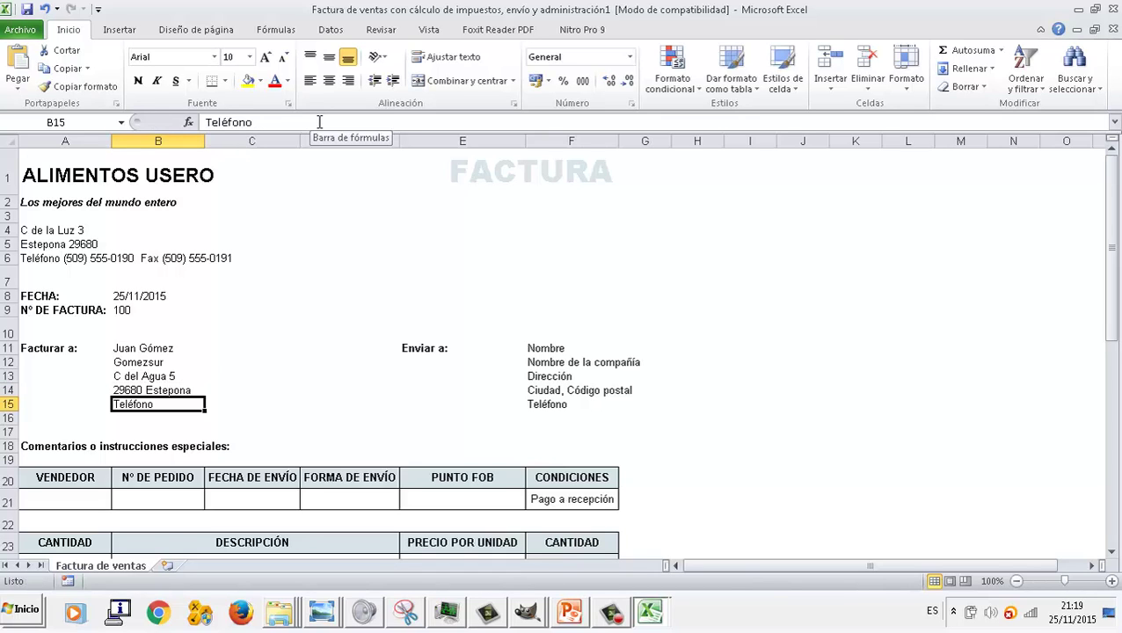
pyautogui.press('Return')
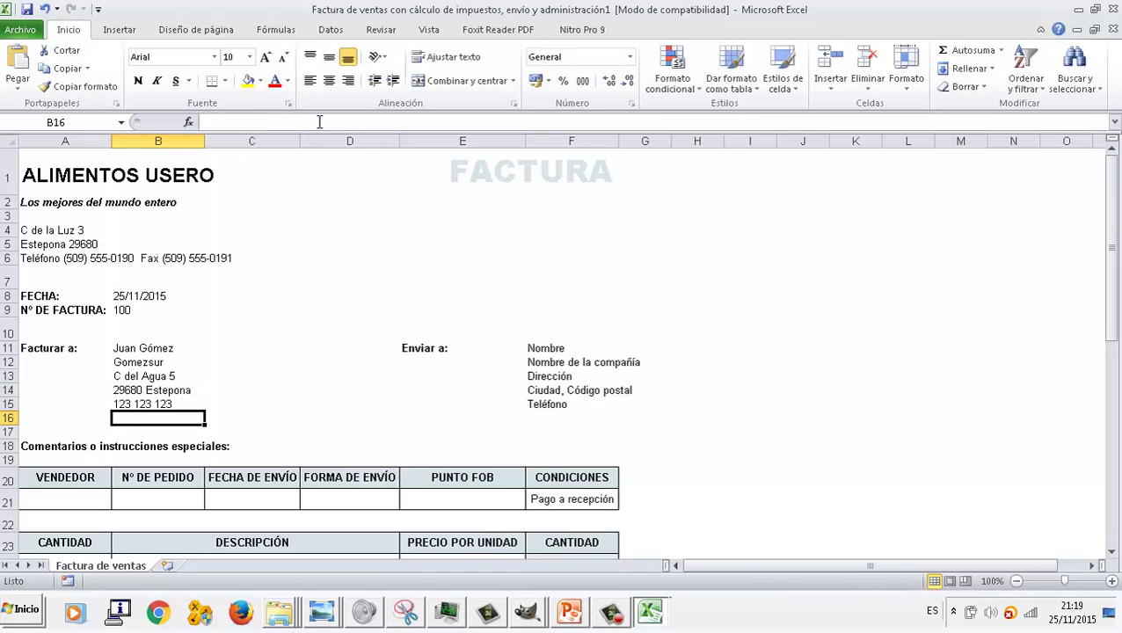
pyautogui.press('Down')
pyautogui.press('Down')
pyautogui.press('Up')
pyautogui.press('Up')
pyautogui.press('Up')
pyautogui.press('Up')
pyautogui.press('Up')
pyautogui.press('Up')
pyautogui.press('Up')
# - Copy the billing address block and paste it into the Enviar a shipping block
pyautogui.hotkey('shift', 'Down')
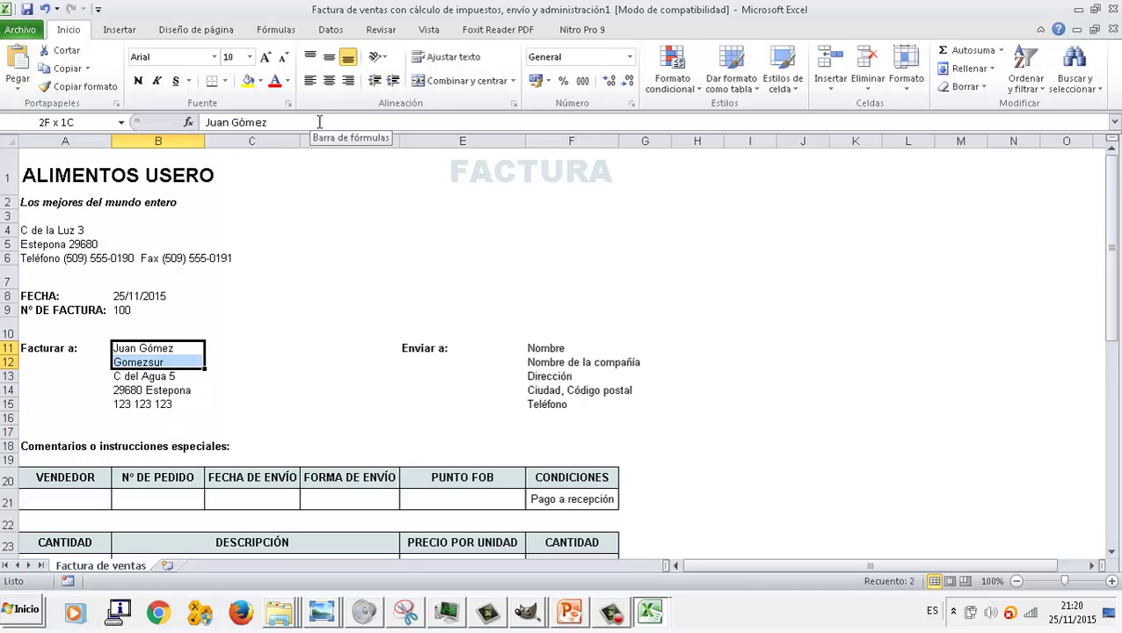
pyautogui.hotkey('shift', 'Down')
pyautogui.hotkey('shift', 'Down')
pyautogui.hotkey('shift', 'Down')
pyautogui.hotkey('ctrl', 'c')
pyautogui.press('Right')
pyautogui.press('Right')
pyautogui.press('Right')
pyautogui.press('Right')
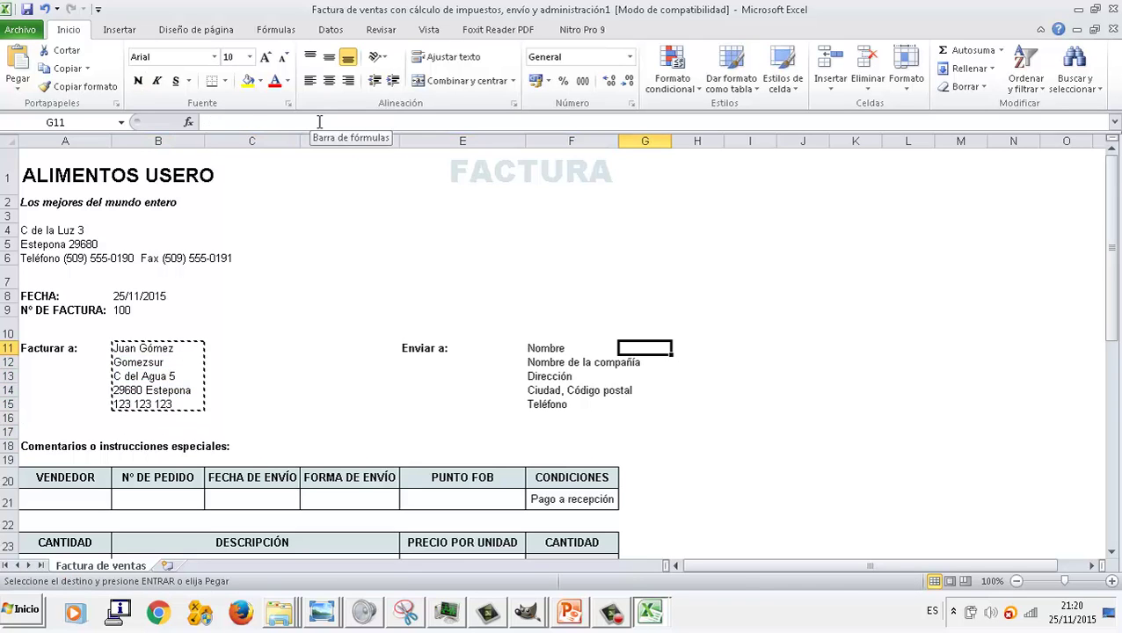
pyautogui.hotkey('ctrl', 'v')
pyautogui.press('Down')
pyautogui.press('Down')
pyautogui.press('Down')
pyautogui.press('Down')
pyautogui.press('Down')
pyautogui.press('Down')
pyautogui.press('Down')
pyautogui.press('Down')
pyautogui.press('Down')
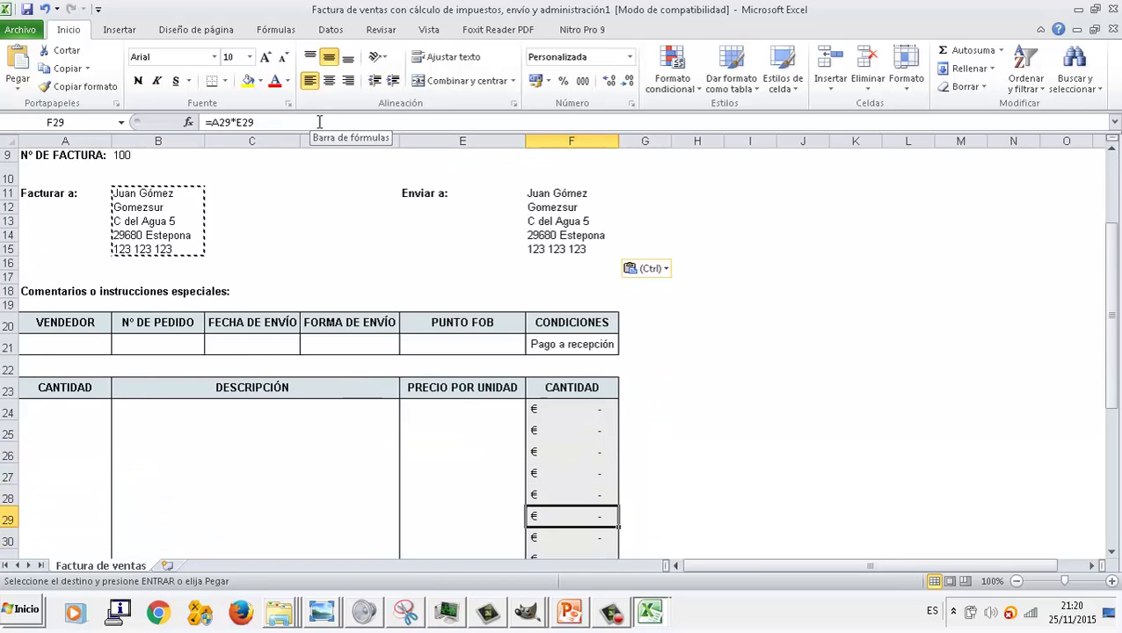
pyautogui.press('Up')
pyautogui.press('Up')
pyautogui.press('Up')
pyautogui.press('Up')
pyautogui.press('Down')
pyautogui.press('Down')
pyautogui.press('Down')
pyautogui.press('Down')
pyautogui.press('Down')
pyautogui.press('Down')
pyautogui.press('Down')
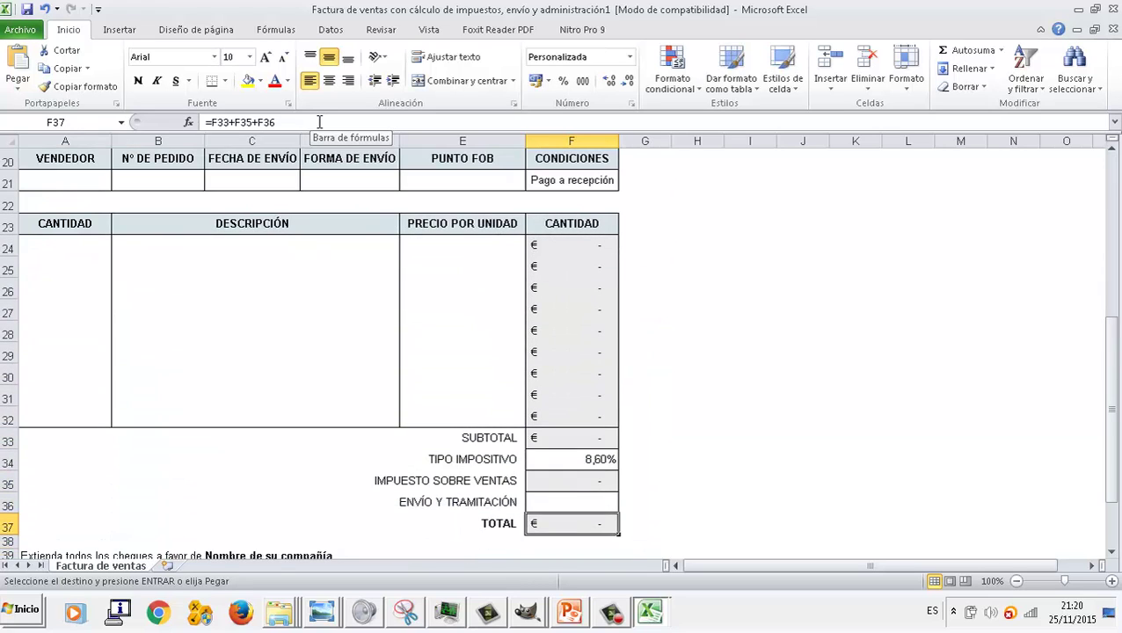
pyautogui.press('Up')
pyautogui.press('Up')
pyautogui.press('Up')
# - Add the first line item: 2 Jamón de pata negra at 200,00
pyautogui.press('Up')
pyautogui.press('Up')
pyautogui.press('Up')
pyautogui.write('d')
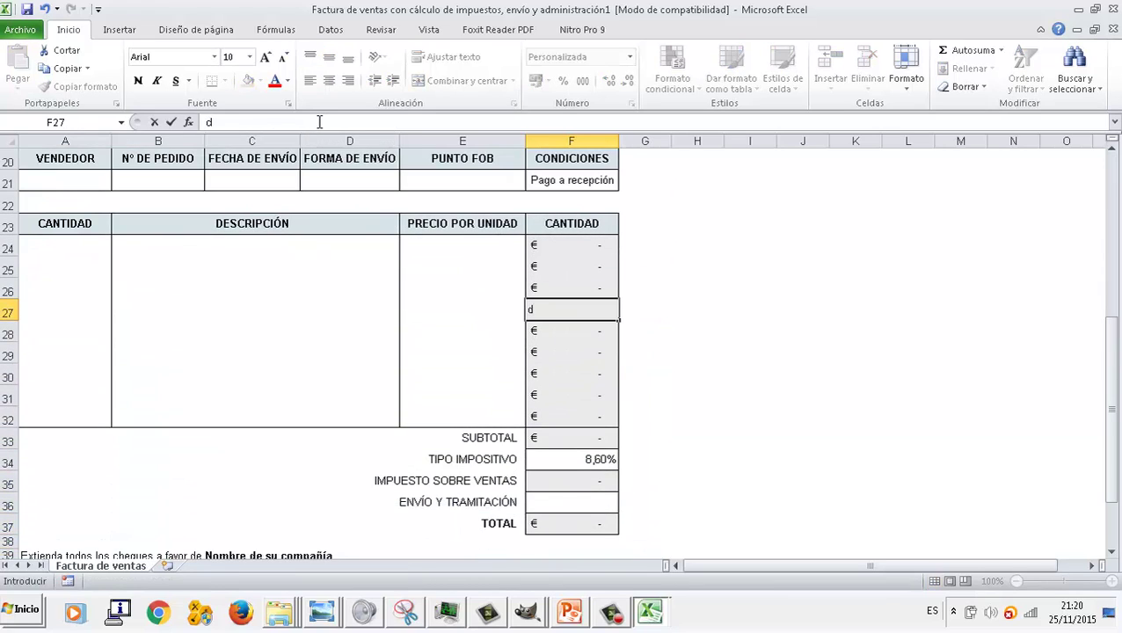
pyautogui.press('Escape')
pyautogui.press('Up')
pyautogui.press('Up')
pyautogui.press('Up')
pyautogui.press('Left')
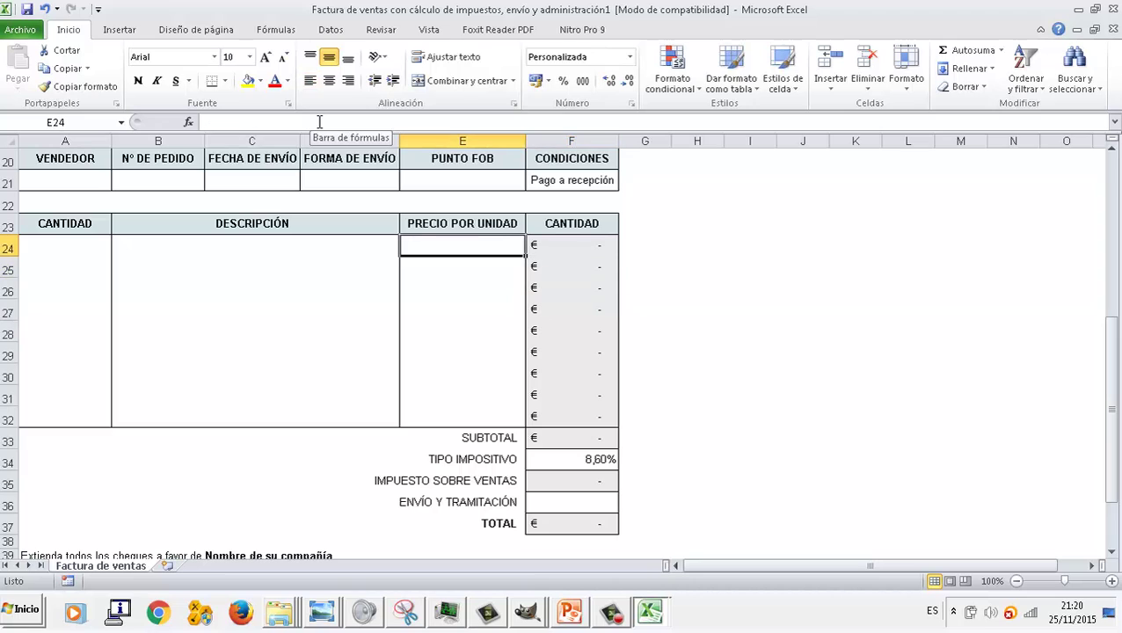
pyautogui.press('Left')
pyautogui.press('Left')
pyautogui.write('2')
pyautogui.press('Tab')
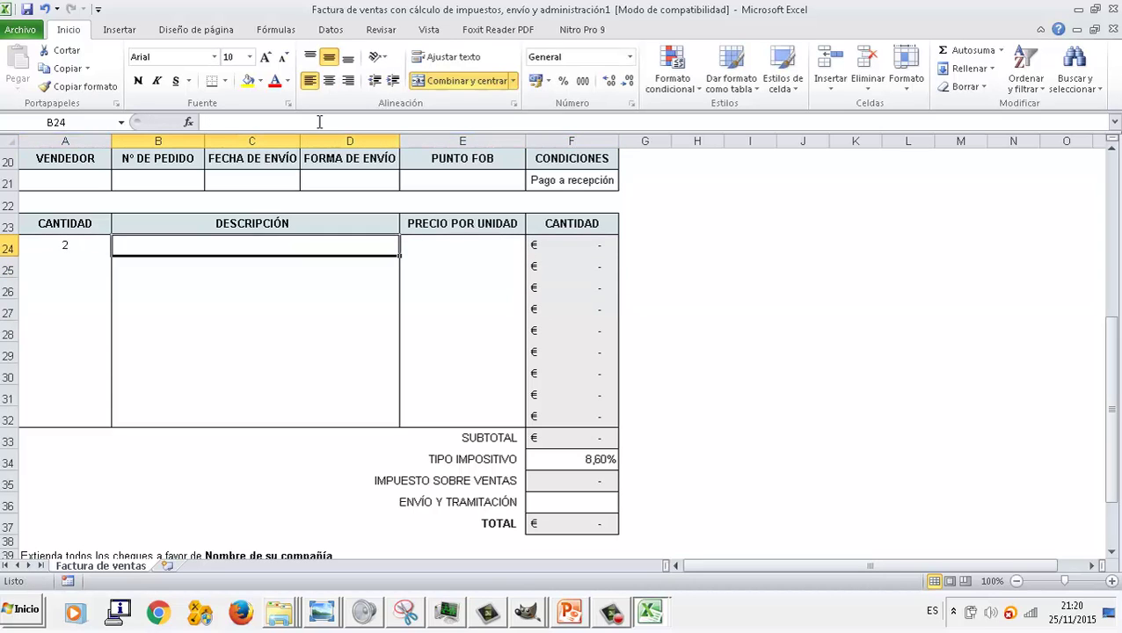
pyautogui.write('Jam')
pyautogui.press('BackSpace')
pyautogui.write('m')
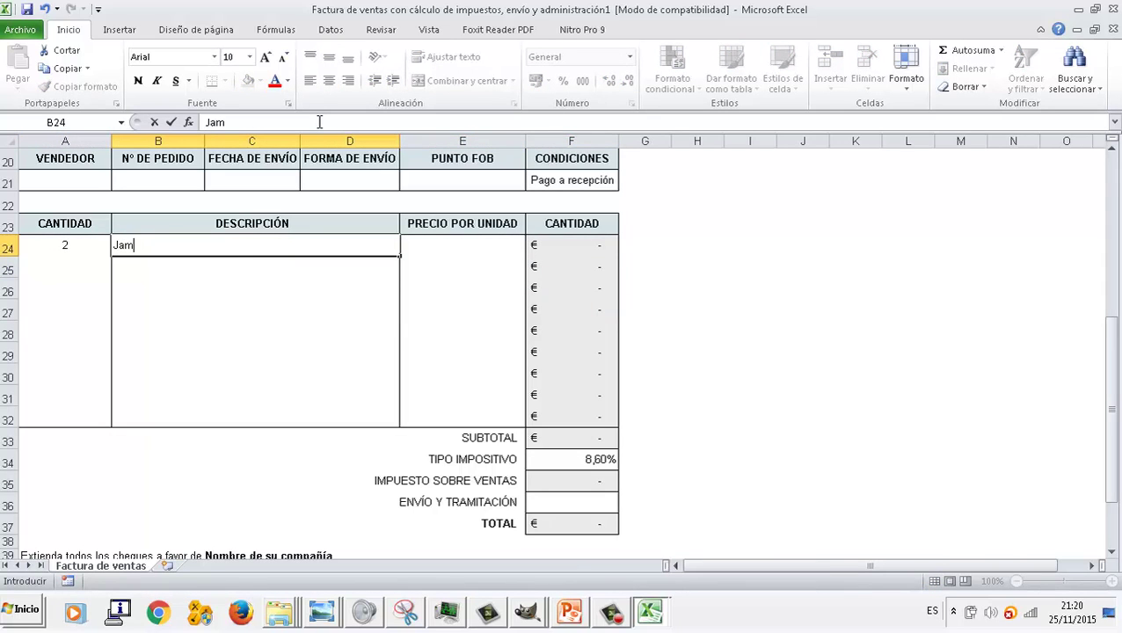
pyautogui.write(',ón de pata')
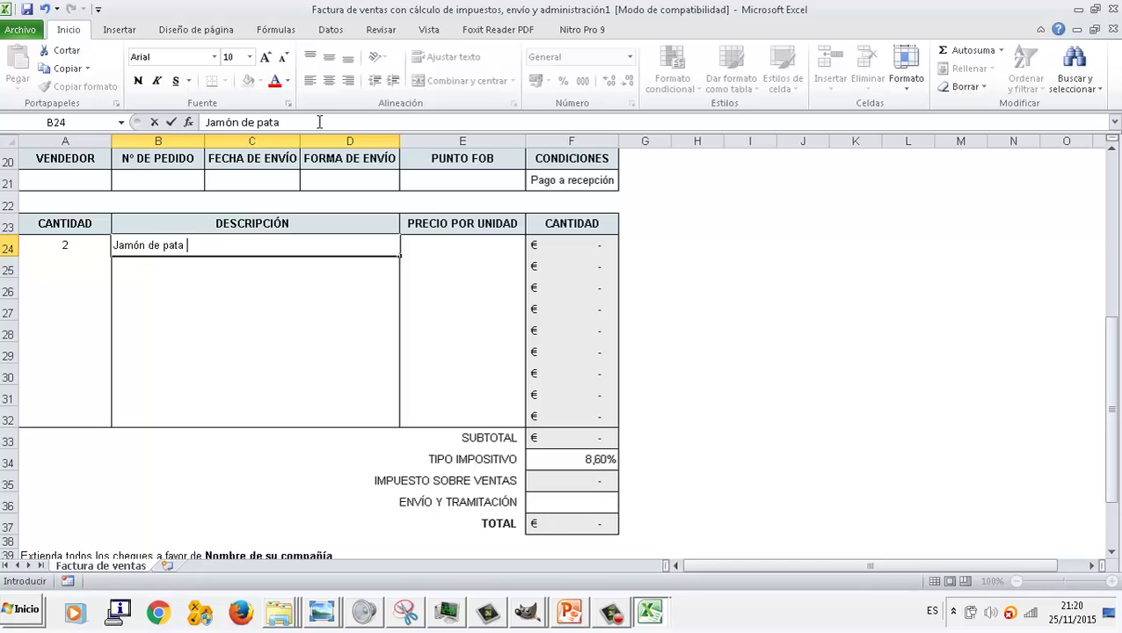
pyautogui.write(' negra')
pyautogui.press('Tab')
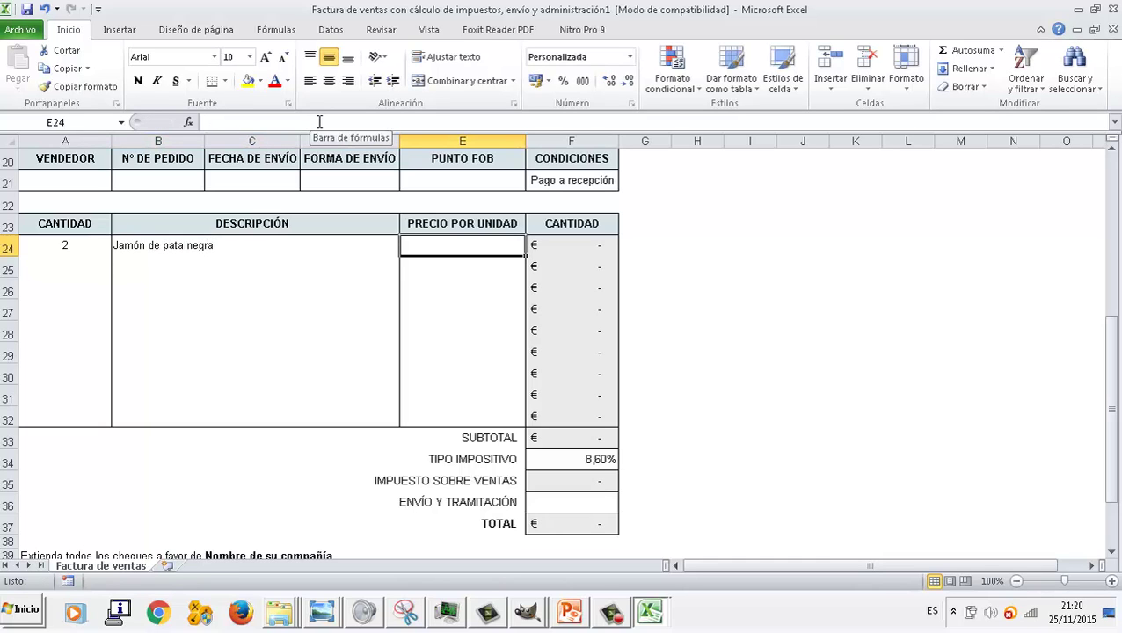
pyautogui.write('200')
pyautogui.press('Tab')
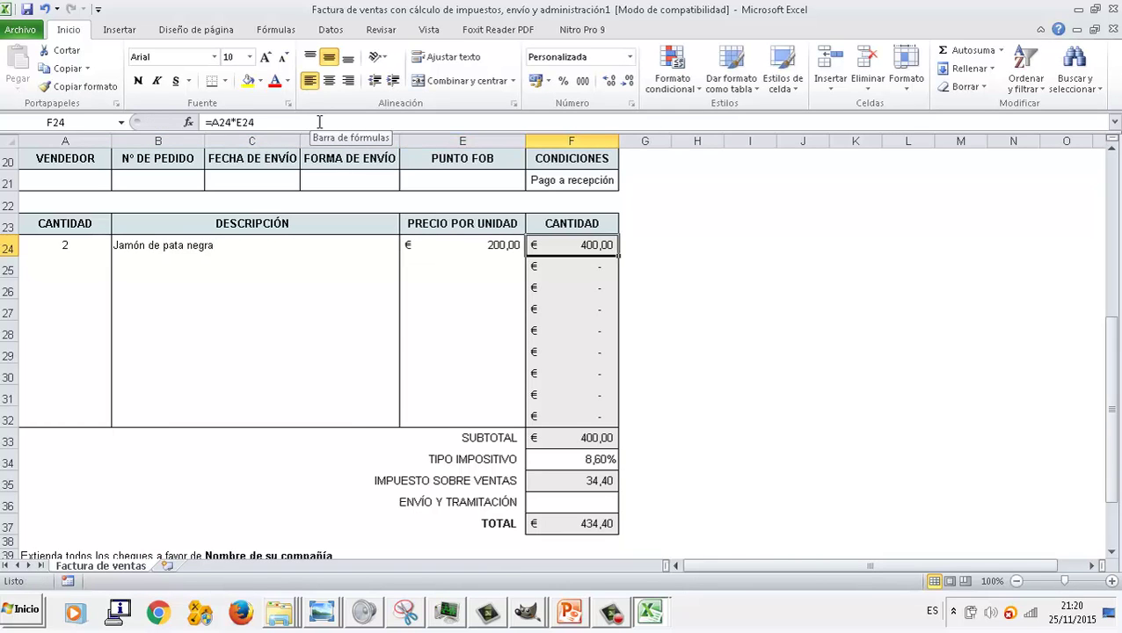
# - Add the second line item: 3 Chorizos at 50,00
pyautogui.hotkey('shift', 'Tab')
pyautogui.hotkey('shift', 'Tab')
pyautogui.hotkey('shift', 'Tab')
pyautogui.press('Down')
pyautogui.write('3')
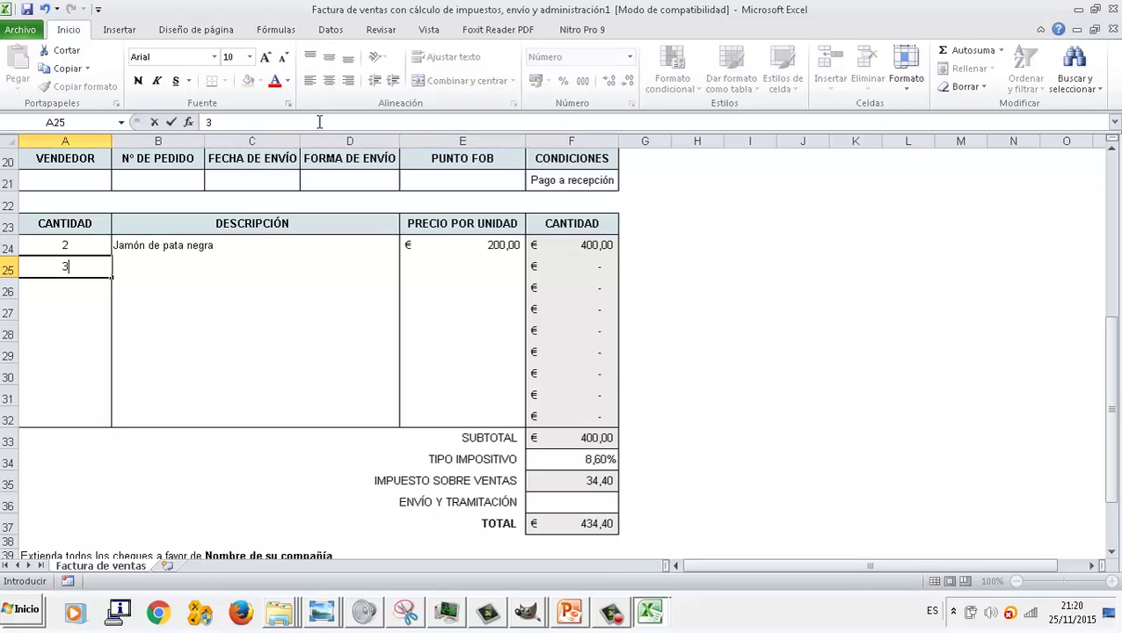
pyautogui.press('Tab')
pyautogui.write('Chorizos')
pyautogui.press('Tab')
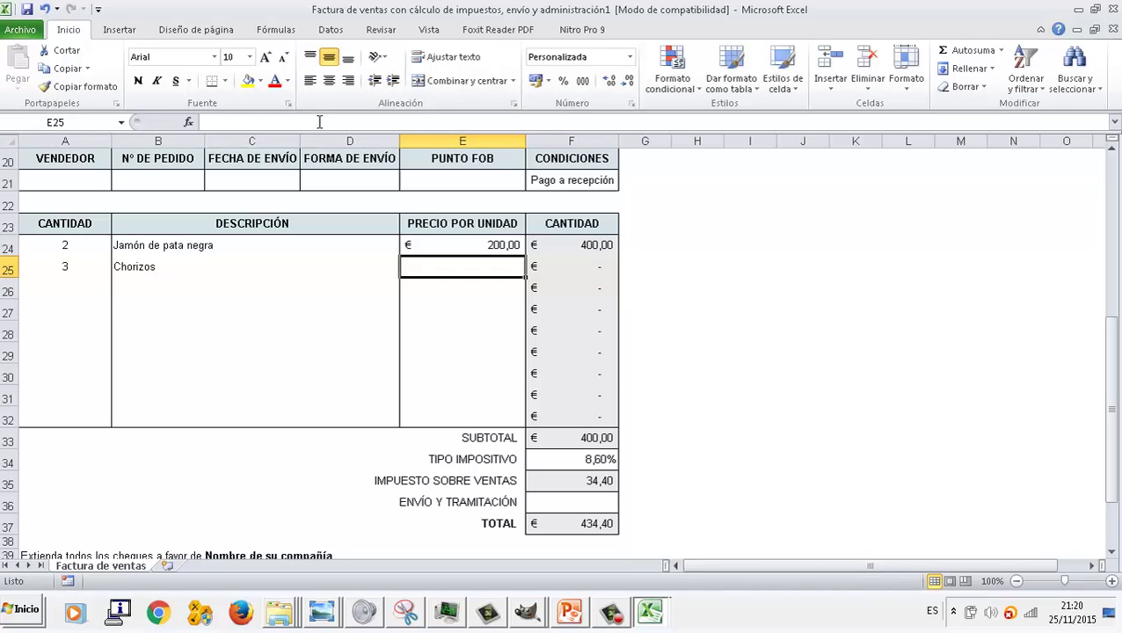
pyautogui.write('50')
pyautogui.press('Tab')
# - Add the third line item: 4 Morcillas at 40,00
pyautogui.press('Return')
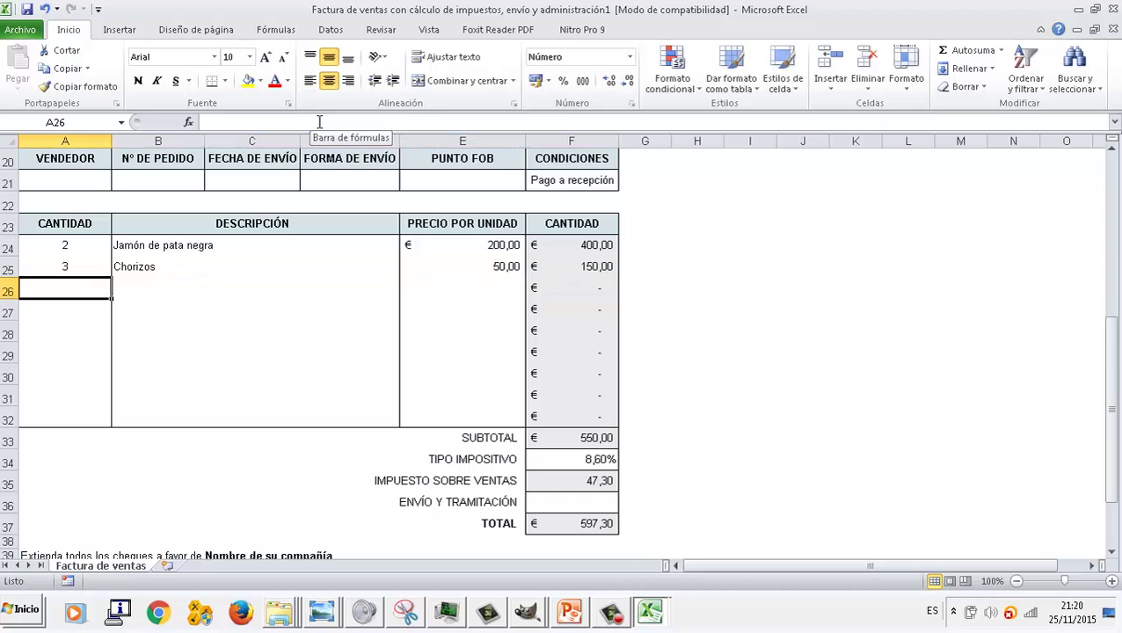
pyautogui.write('4')
pyautogui.press('Tab')
pyautogui.write('Morcillas')
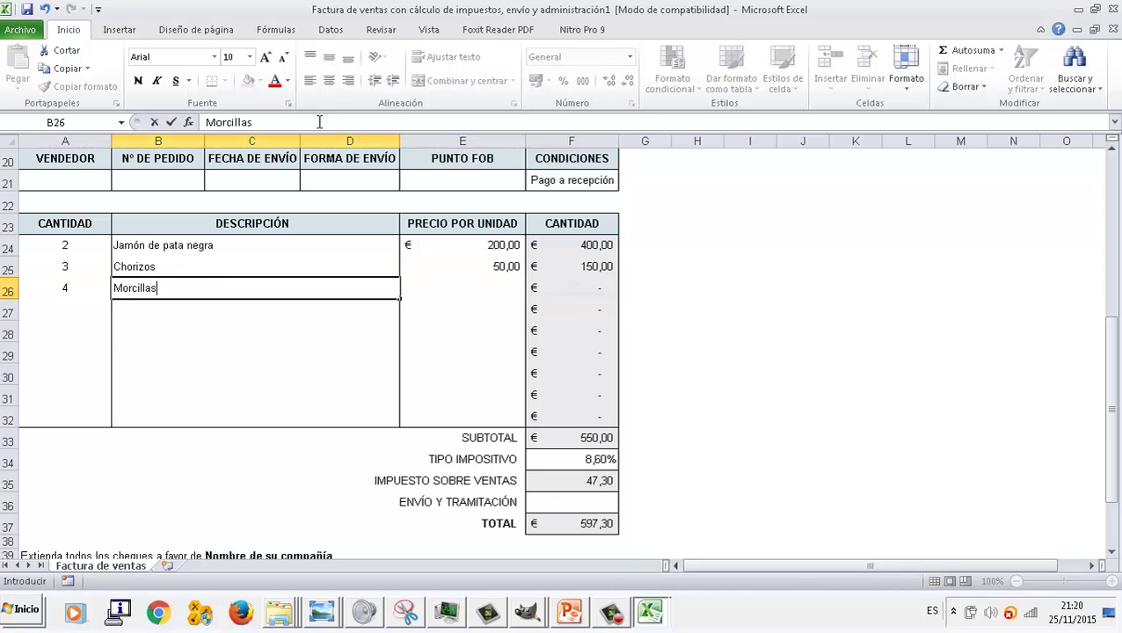
pyautogui.press('Tab')
pyautogui.write('40')
pyautogui.press('Tab')
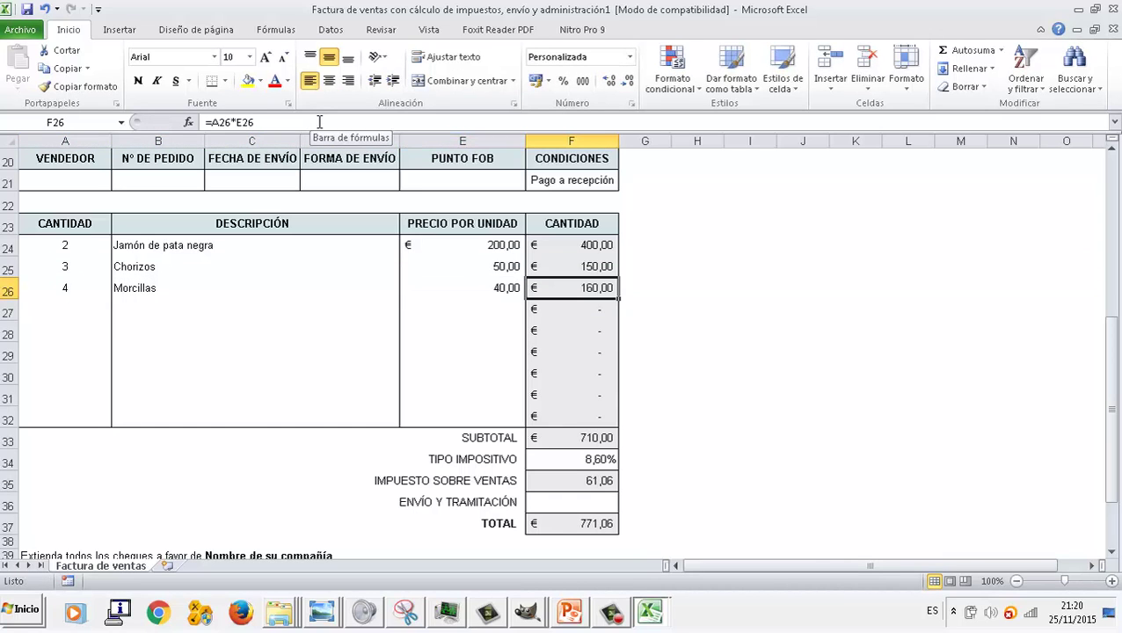
pyautogui.press('Down')
pyautogui.press('Down')
pyautogui.press('Down')
pyautogui.press('Down')
pyautogui.press('Down')
pyautogui.press('Down')
pyautogui.press('Down')
pyautogui.press('Down')
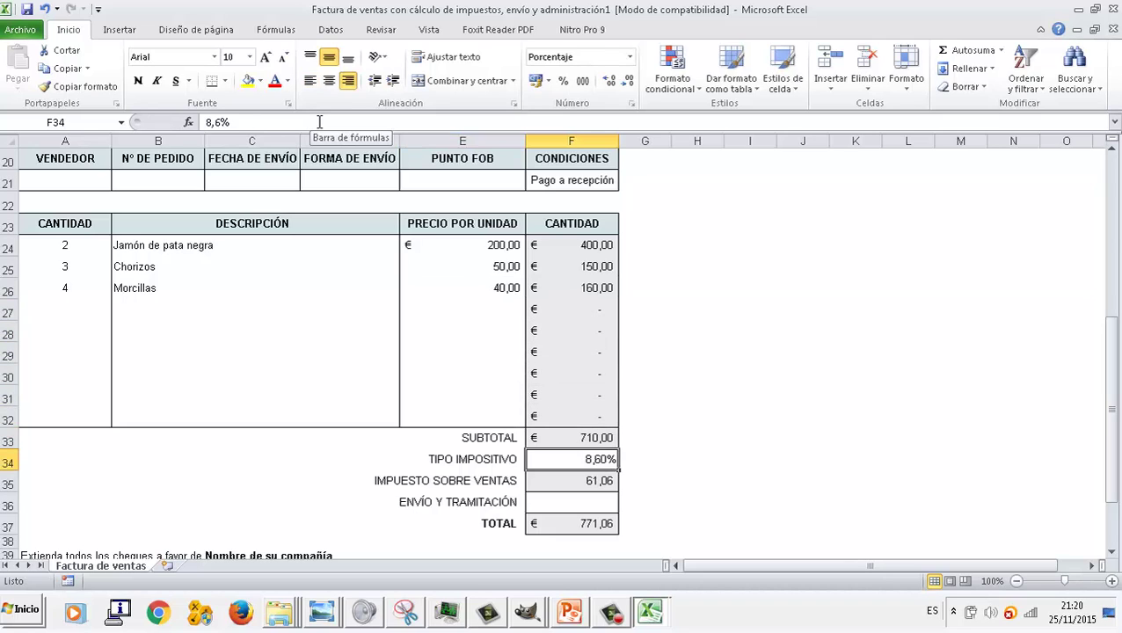
# - Set the tax rate to 21% and shipping to 20,00, bringing the total to 879,10
pyautogui.press('Up')
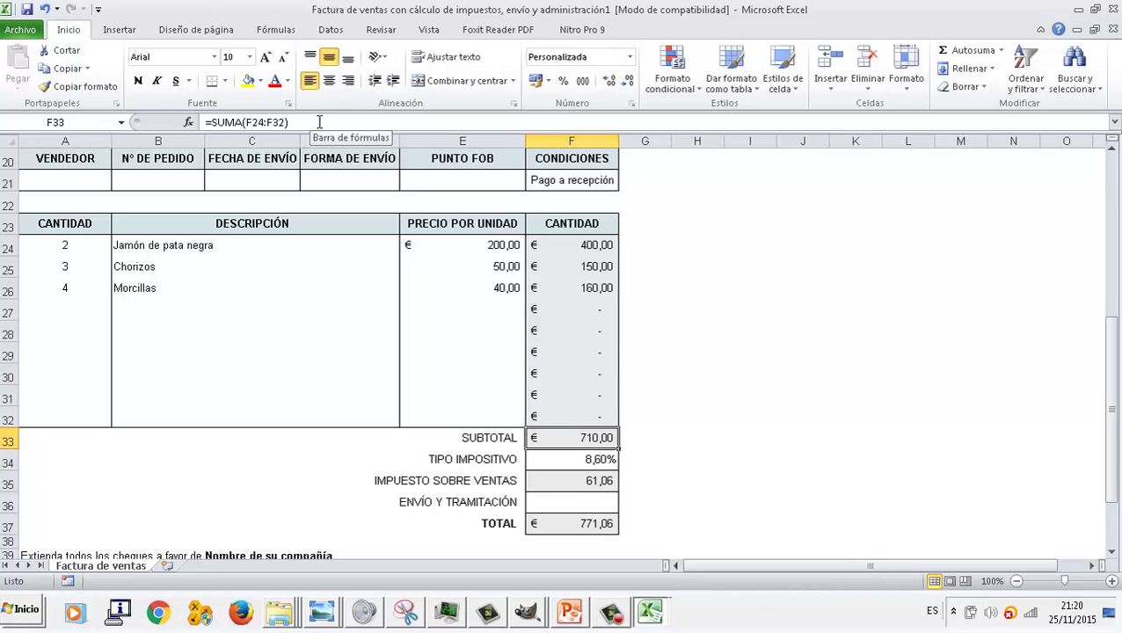
pyautogui.press('Up')
pyautogui.press('Up')
pyautogui.press('Up')
pyautogui.press('Up')
pyautogui.press('Down')
pyautogui.press('Down')
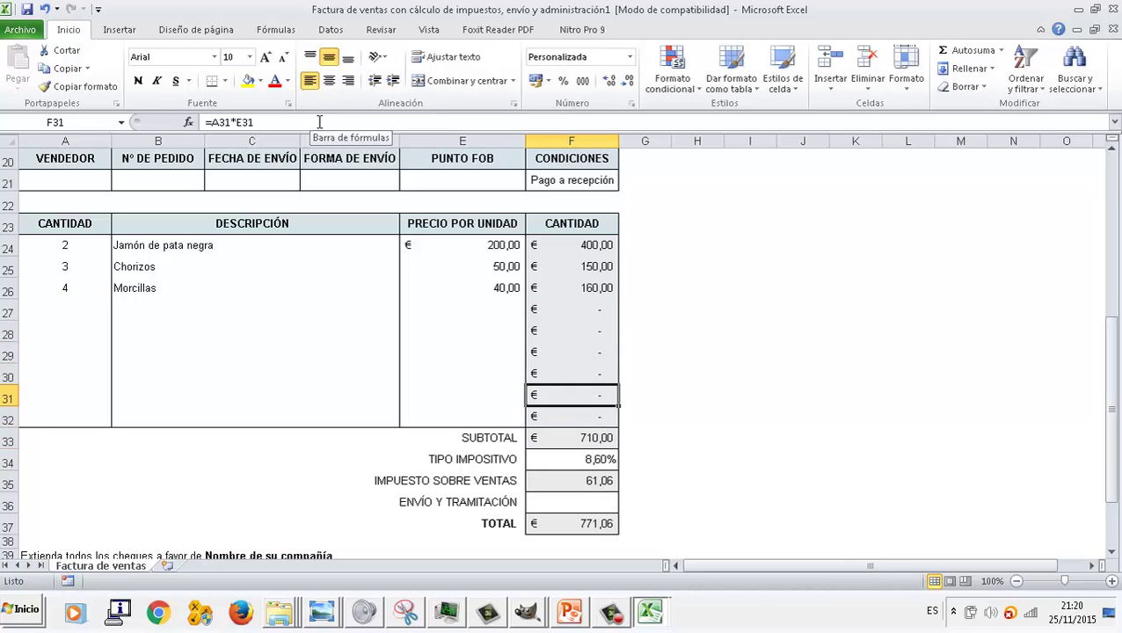
pyautogui.press('Down')
pyautogui.press('Down')
pyautogui.press('Down')
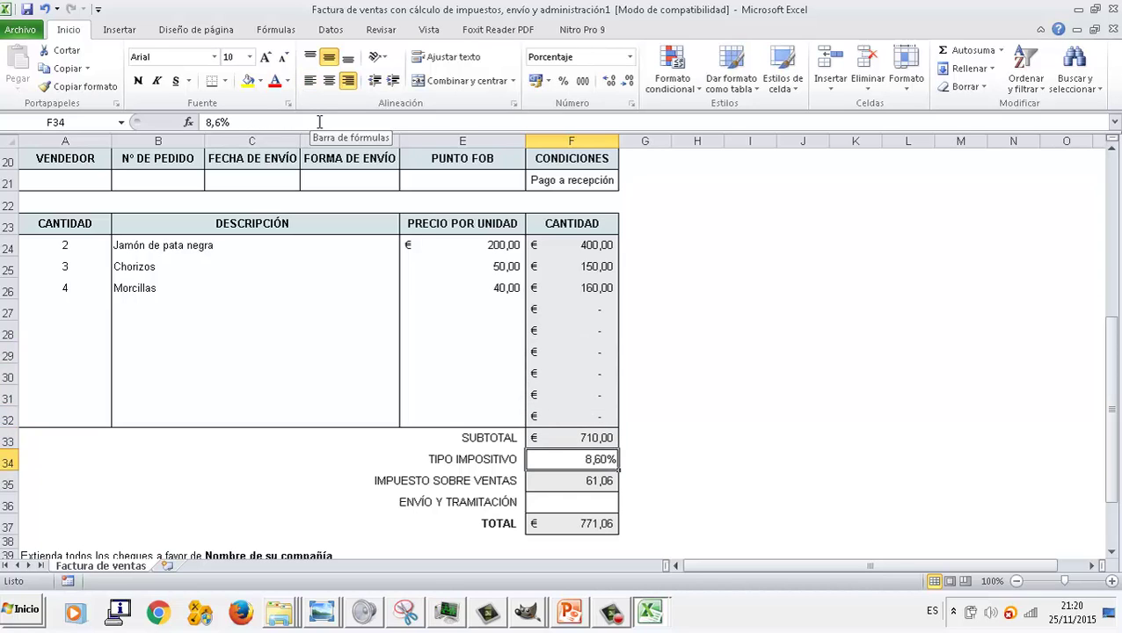
pyautogui.write('21')
pyautogui.press('Return')
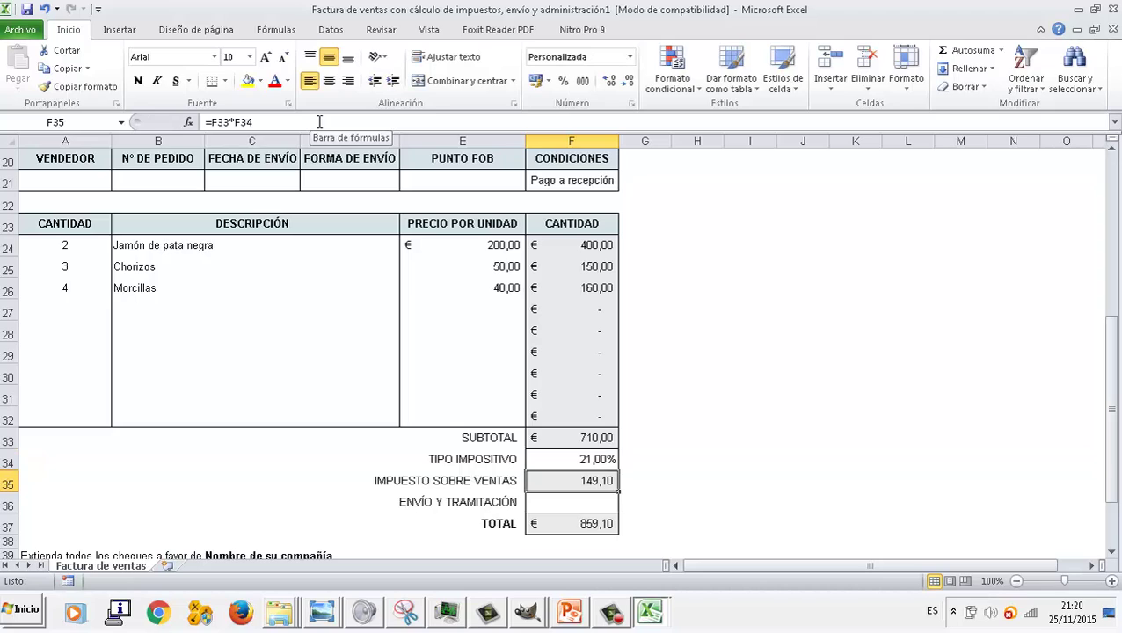
pyautogui.press('Down')
pyautogui.write('20')
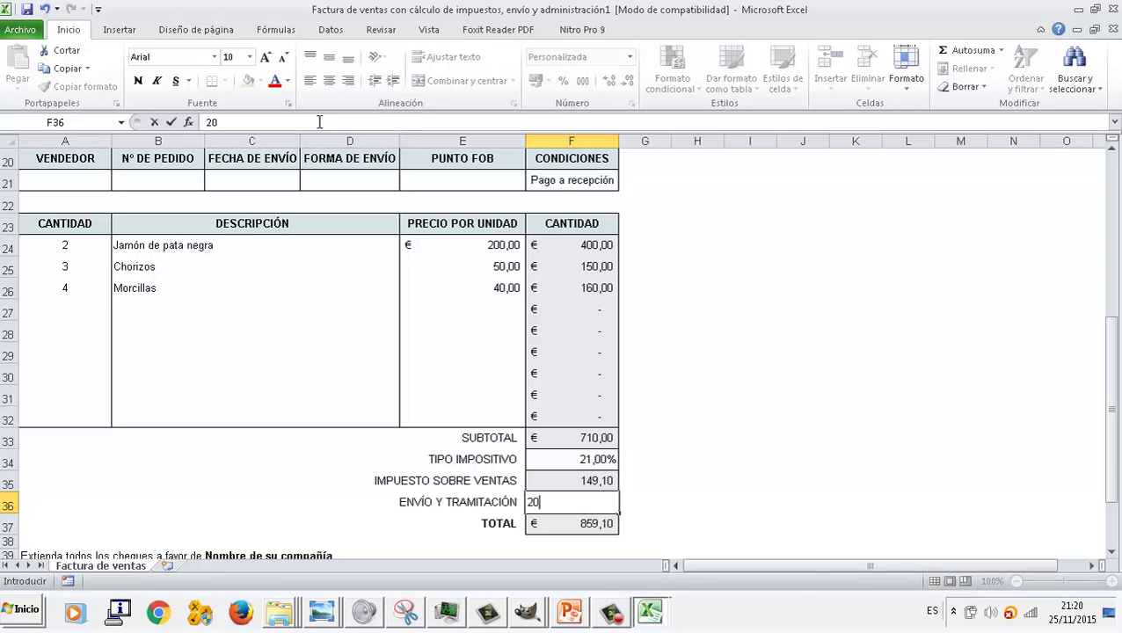
pyautogui.press('Return')
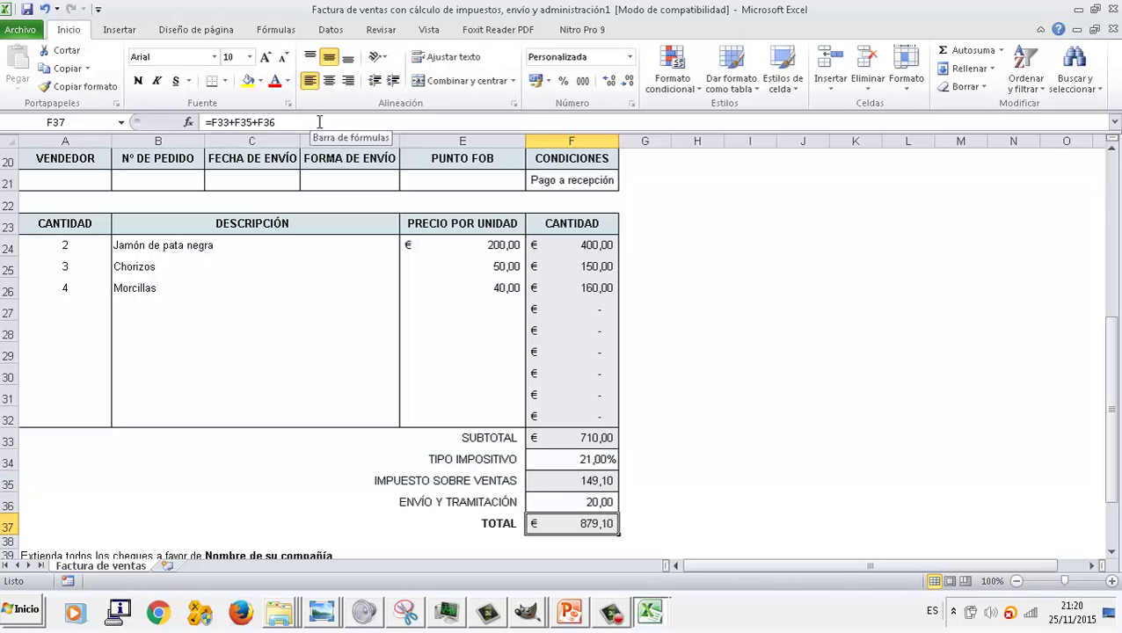
pyautogui.scroll(-2, 311, 162)
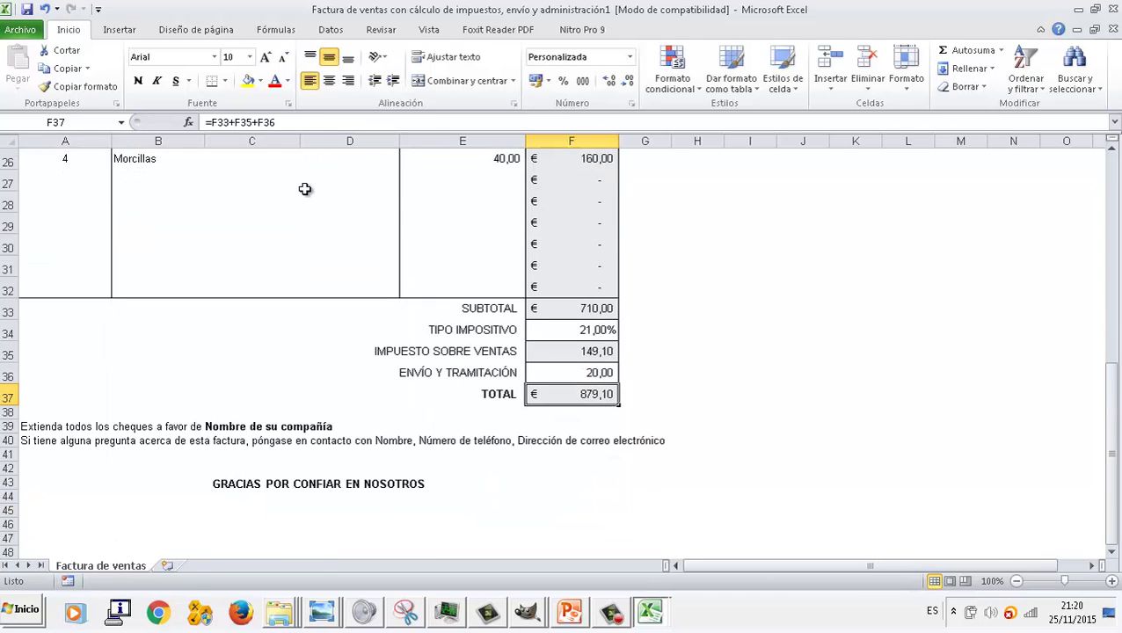
pyautogui.click(234, 427)
pyautogui.click(58, 428)
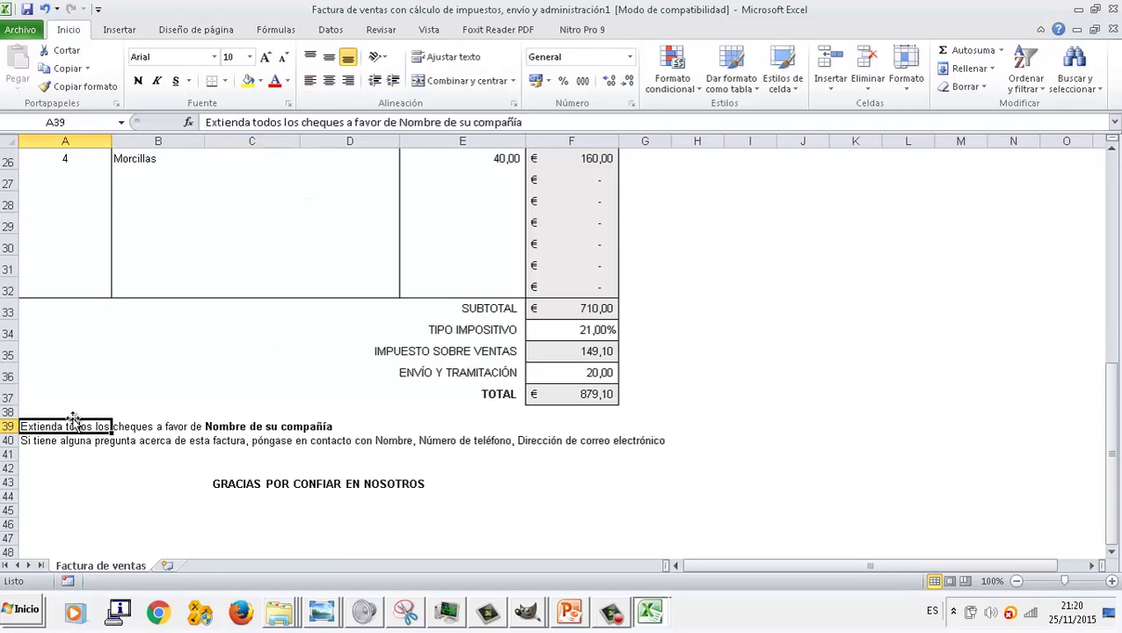
pyautogui.moveTo(400, 123); pyautogui.dragTo(621, 123)
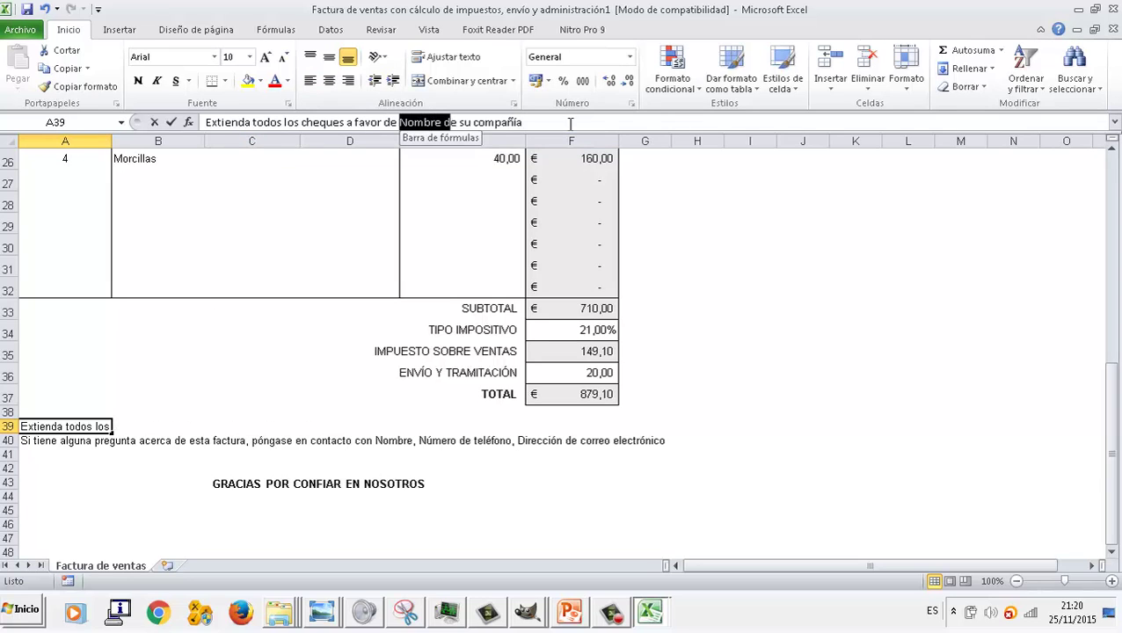
pyautogui.write('ALIMENTO')
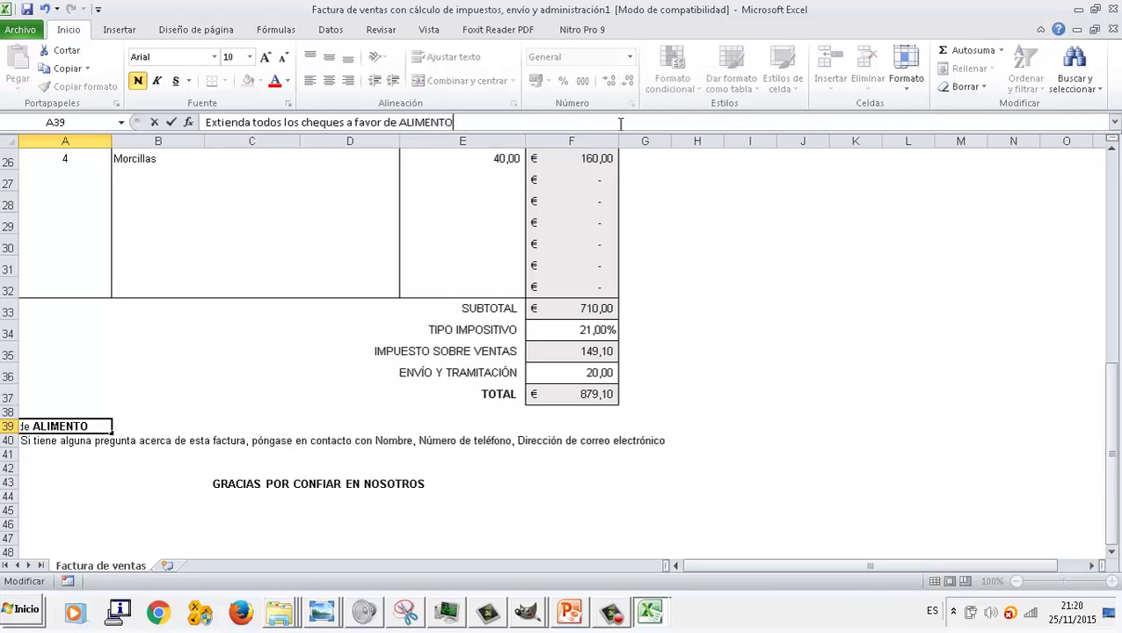
pyautogui.write('S USERO')
pyautogui.press('Return')
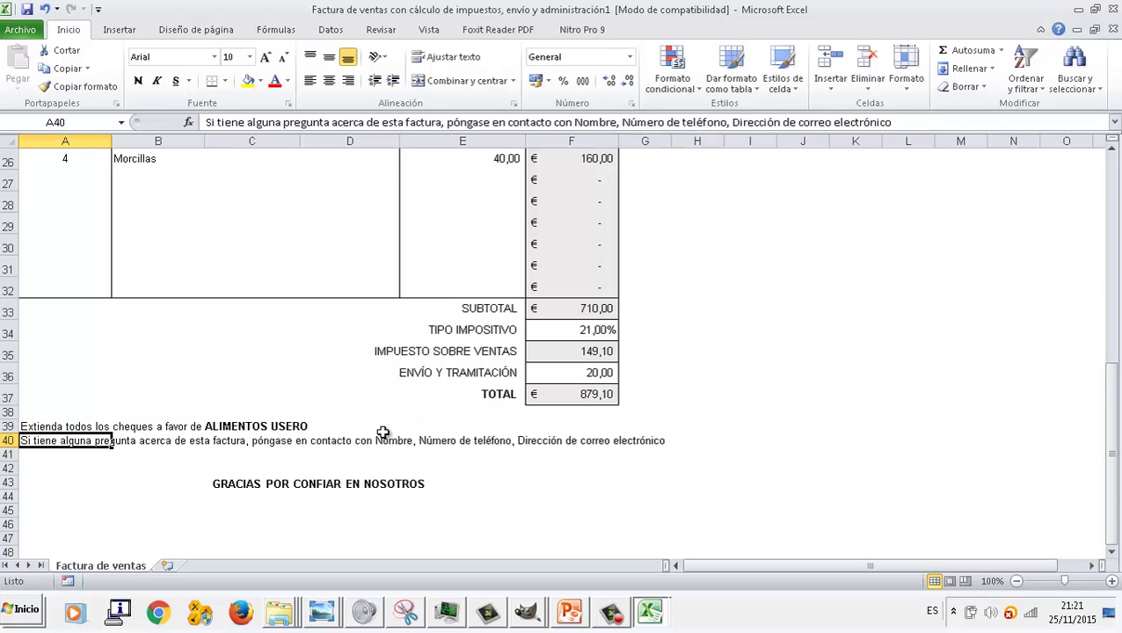
pyautogui.scroll(6, 380, 429)
pyautogui.scroll(2, 389, 406)
# - Scroll through the completed sales invoice and open the Archivo menu
pyautogui.click(401, 393)
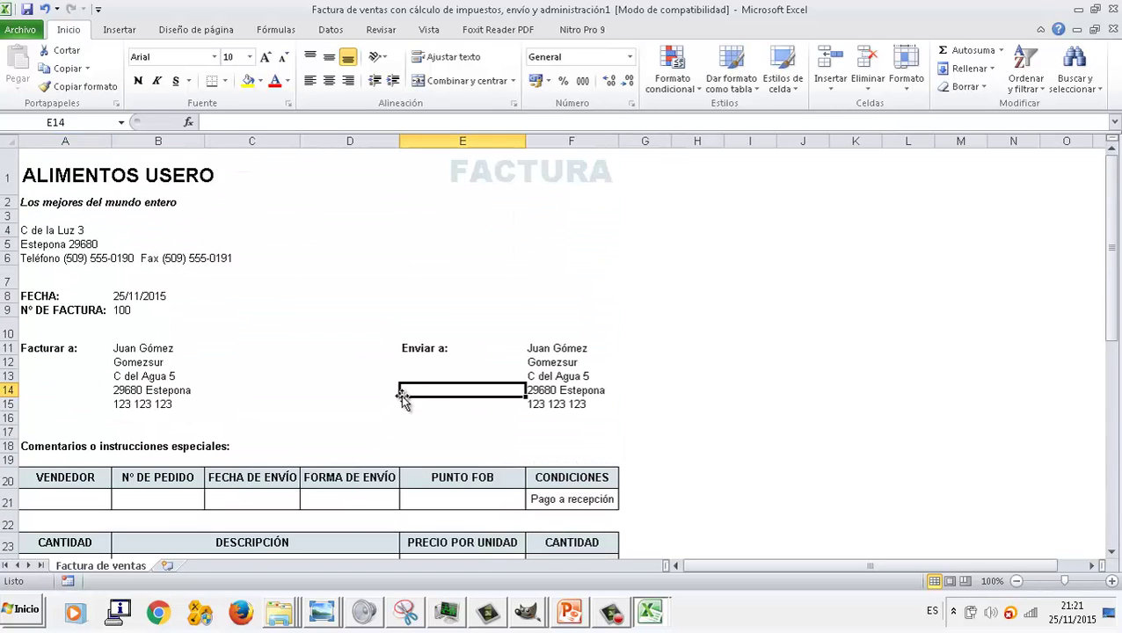
pyautogui.scroll(-2, 473, 379)
pyautogui.scroll(-1, 406, 379)
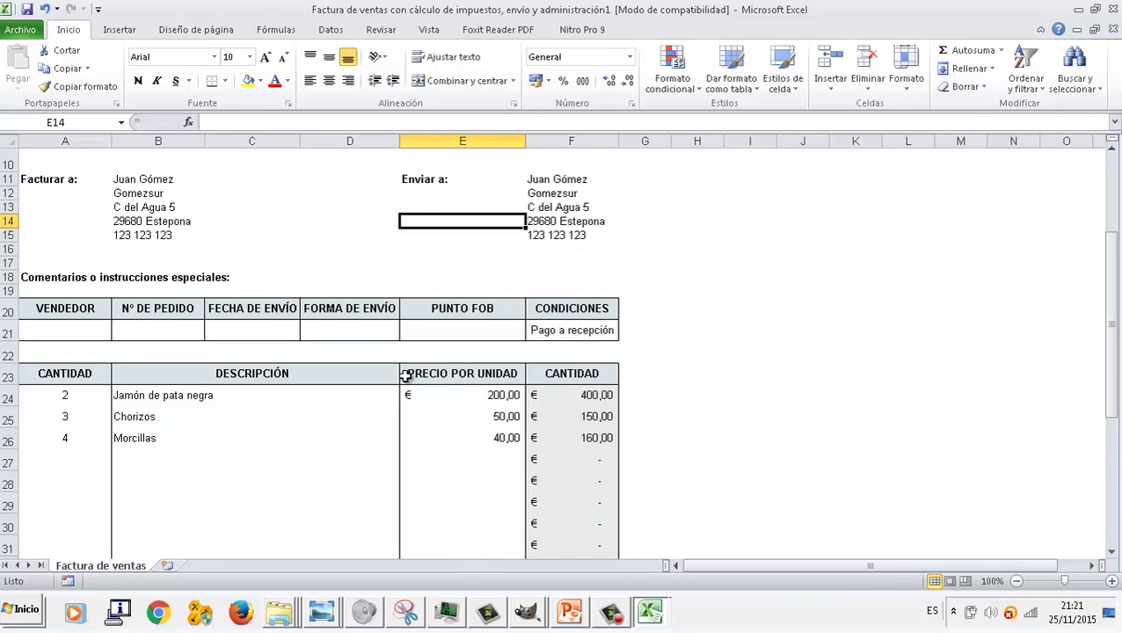
pyautogui.scroll(-1, 406, 378)
pyautogui.scroll(2, 406, 379)
pyautogui.scroll(2, 405, 377)
pyautogui.scroll(-3, 405, 376)
pyautogui.scroll(3, 368, 351)
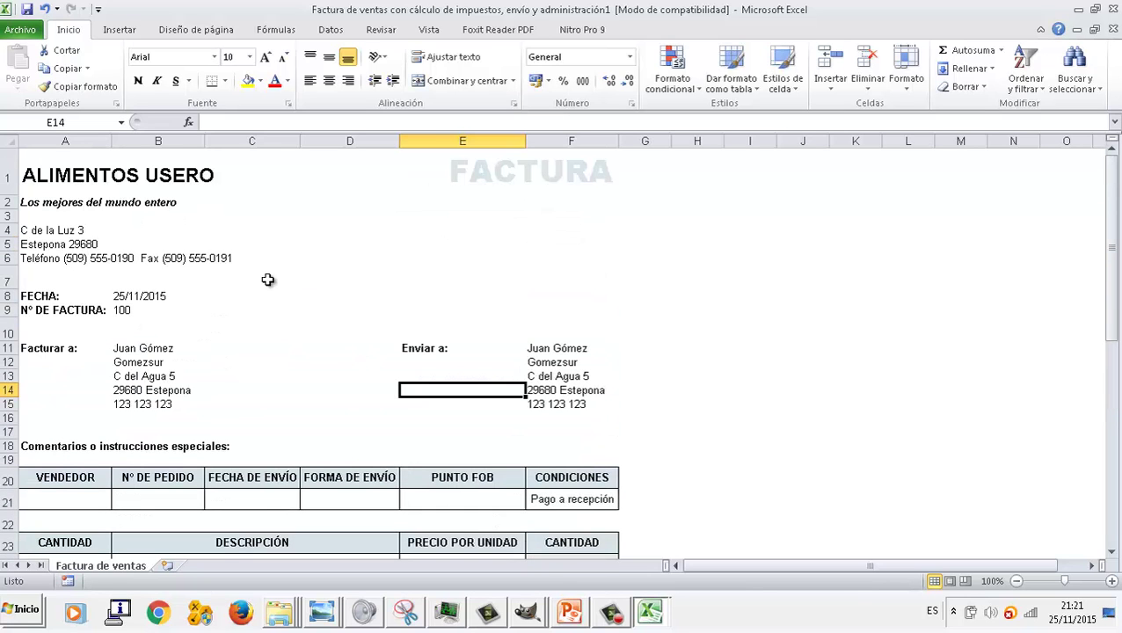
pyautogui.click(27, 30)
# - Open the Office.com Educación category and browse its templates, such as Tabla de multiplicar
pyautogui.click(62, 215)
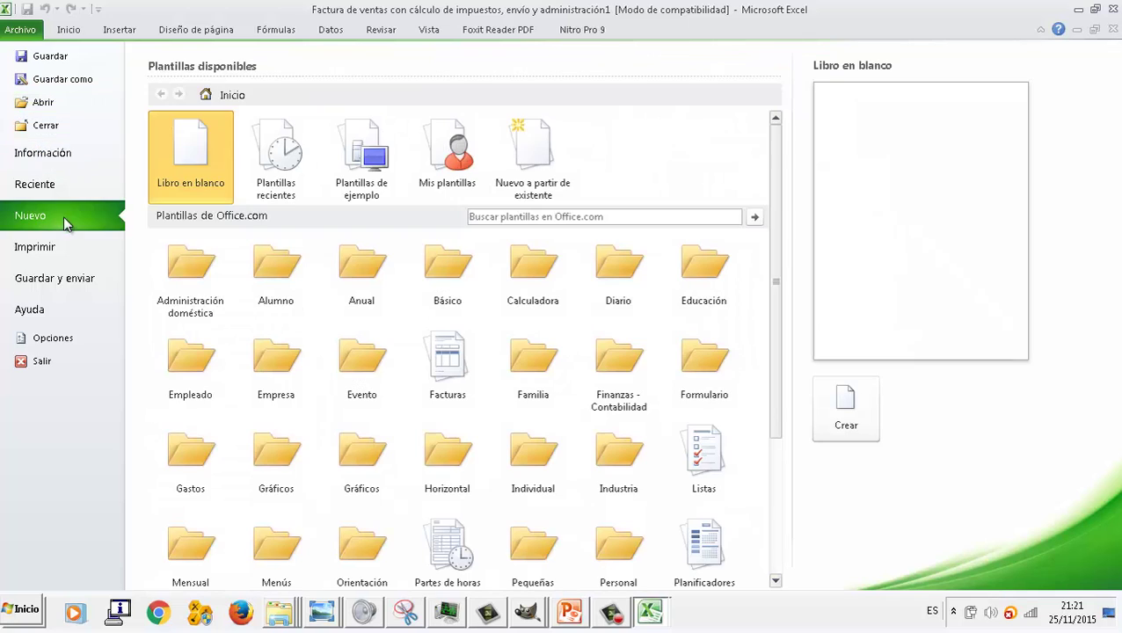
pyautogui.click(695, 280)
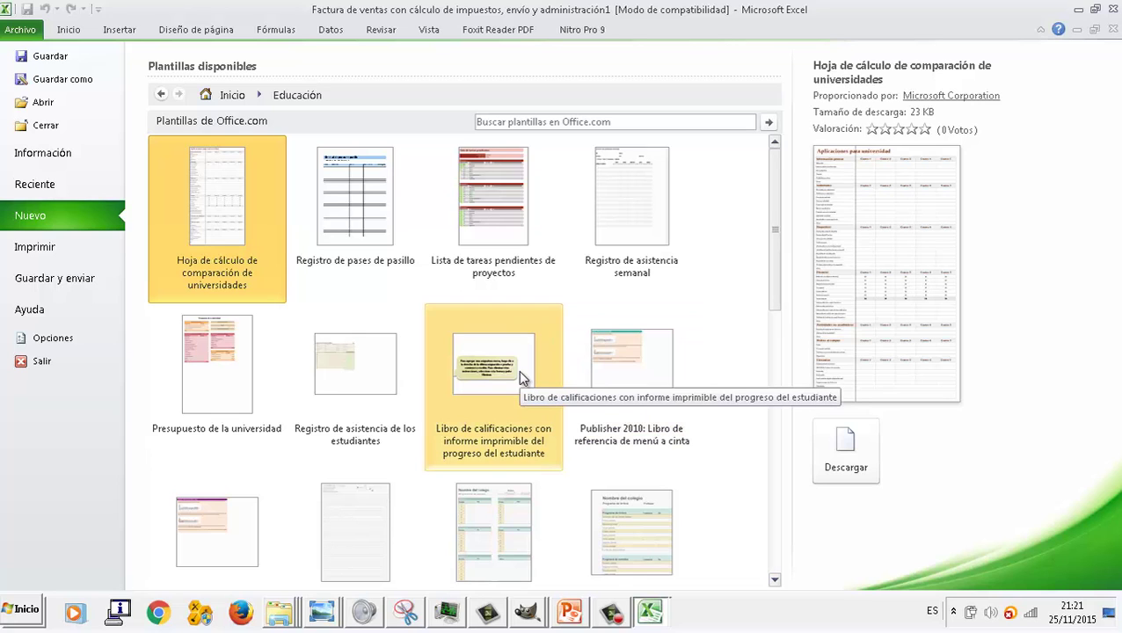
pyautogui.scroll(-1, 519, 373)
pyautogui.scroll(-1, 519, 373)
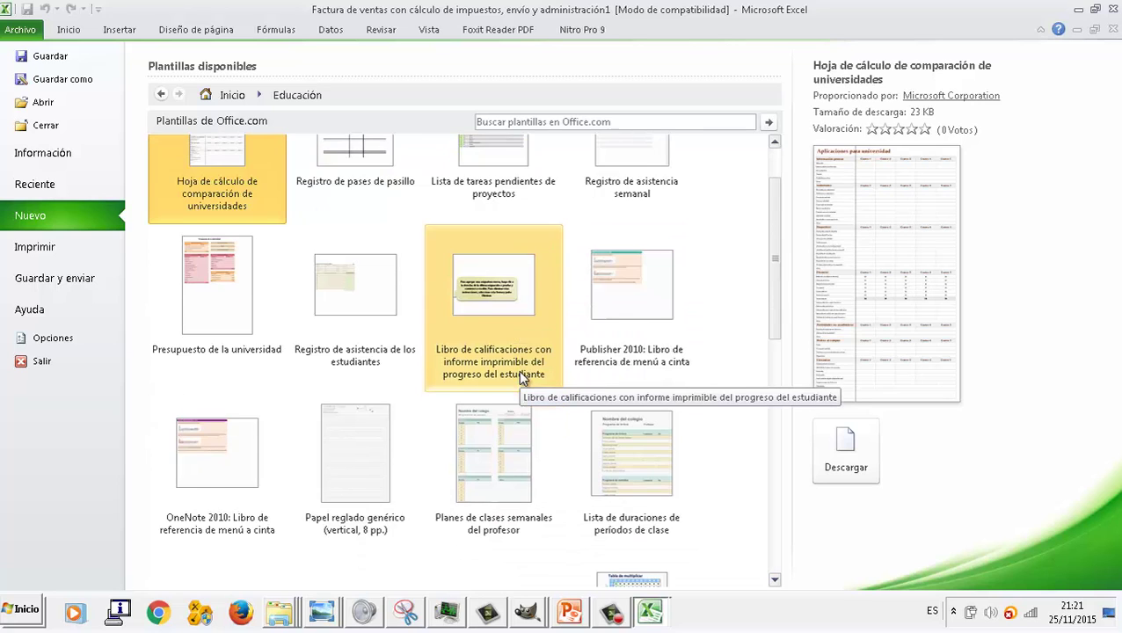
pyautogui.scroll(-1, 519, 373)
pyautogui.scroll(-1, 519, 377)
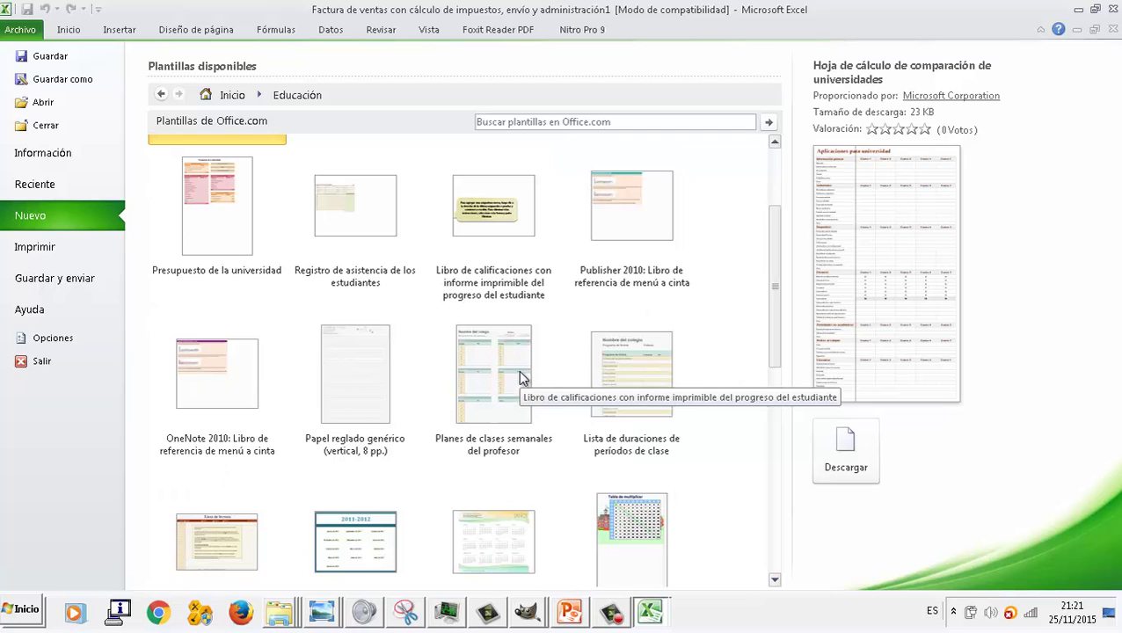
pyautogui.scroll(-2, 522, 378)
pyautogui.scroll(-2, 522, 378)
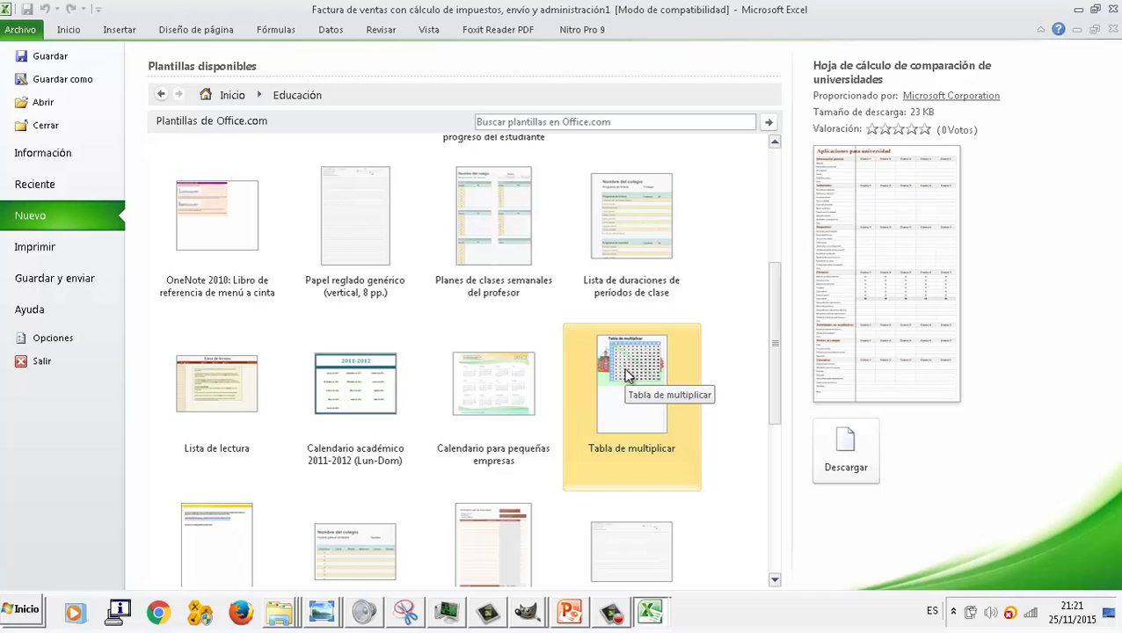
pyautogui.scroll(-2, 628, 375)
pyautogui.scroll(-3, 627, 375)
pyautogui.scroll(-1, 627, 375)
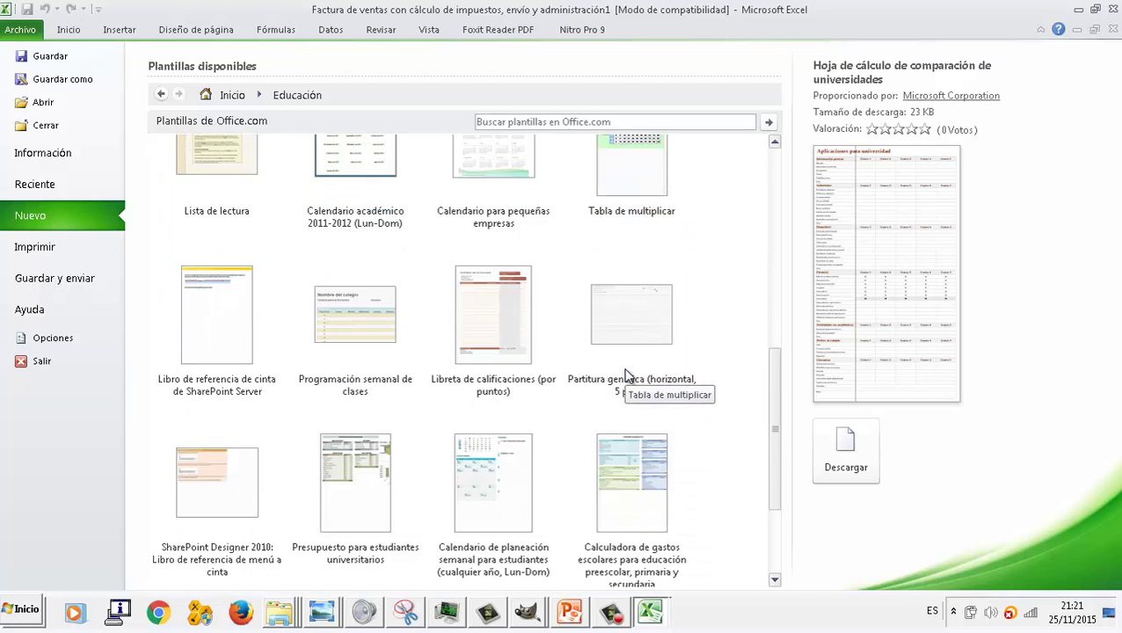
pyautogui.scroll(-2, 627, 376)
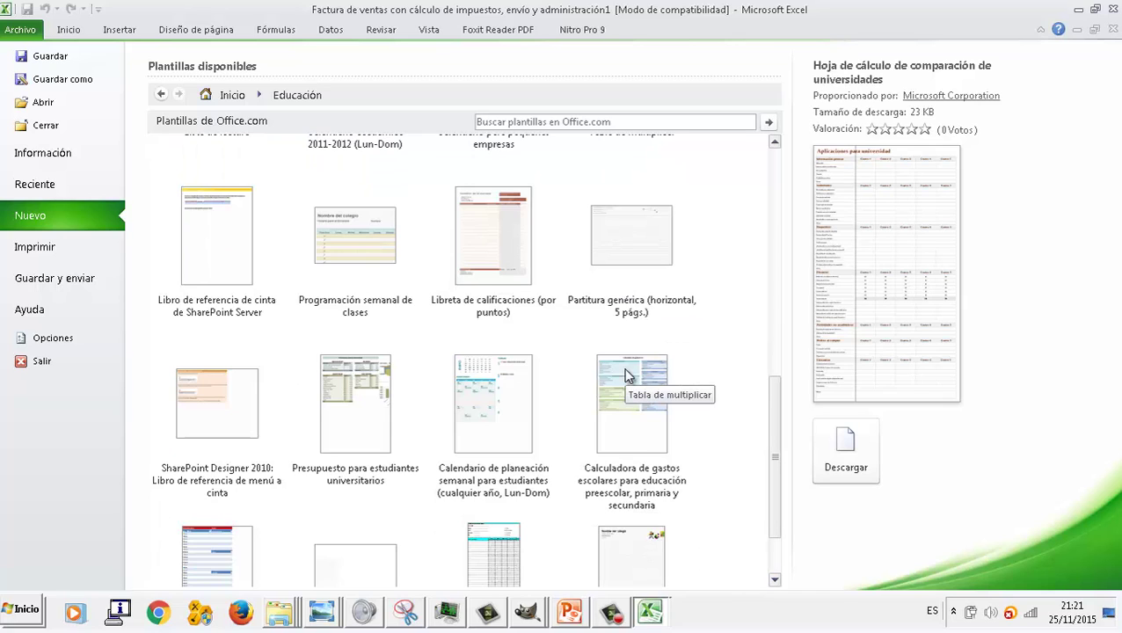
# - Create a workbook from the student weekly planning calendar, set the year to 2015, and view Marzo
pyautogui.doubleClick(490, 405)
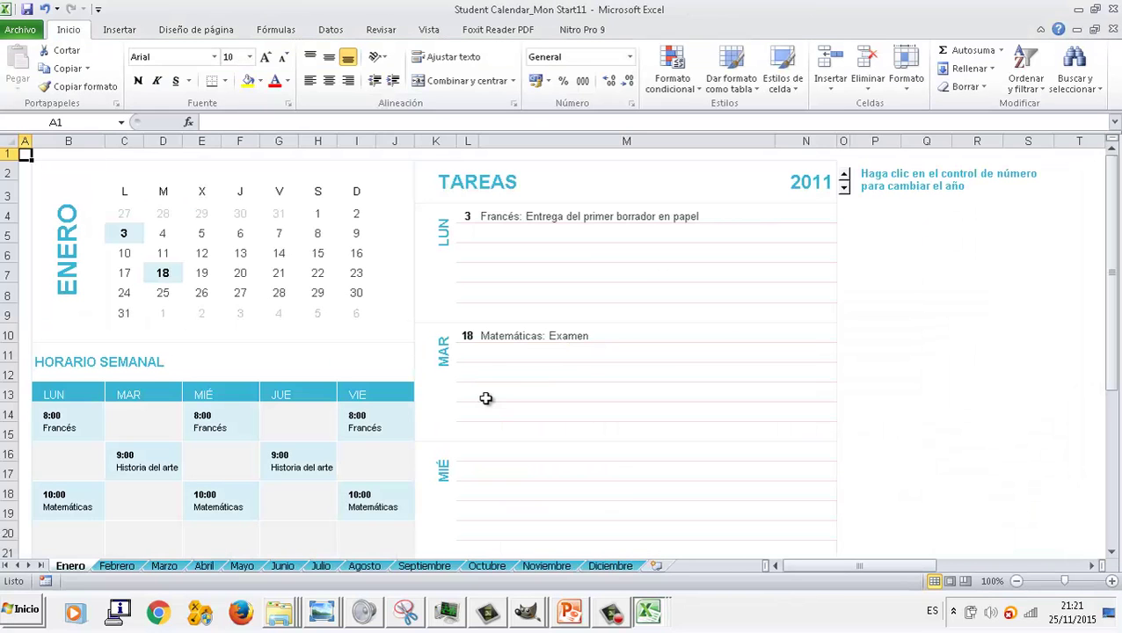
pyautogui.click(846, 175)
pyautogui.click(846, 175)
pyautogui.click(846, 175)
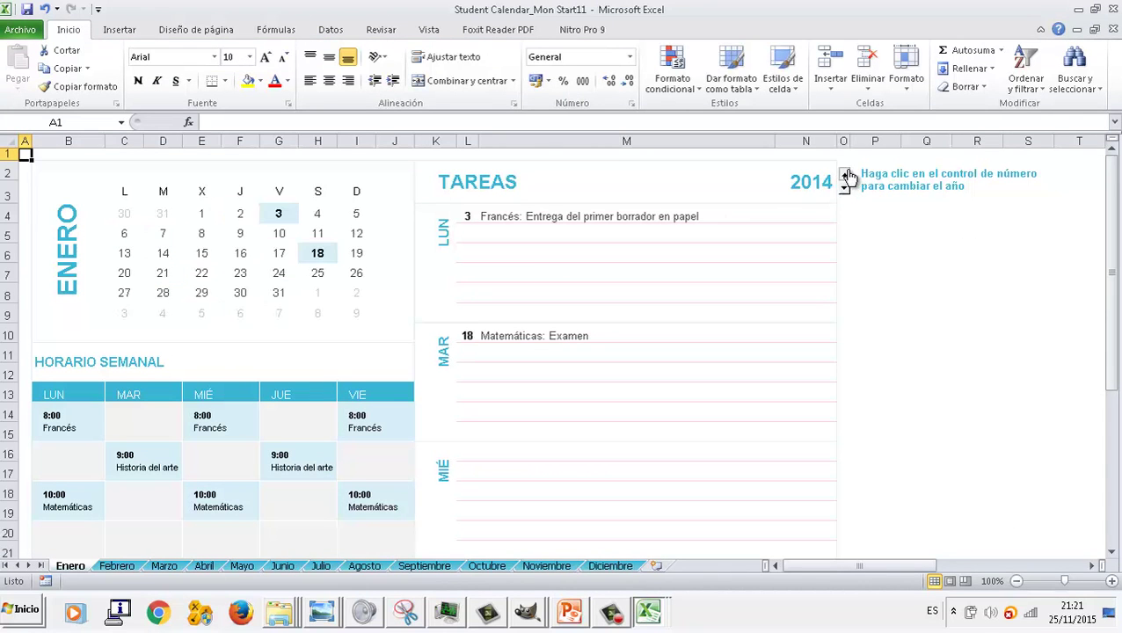
pyautogui.click(846, 175)
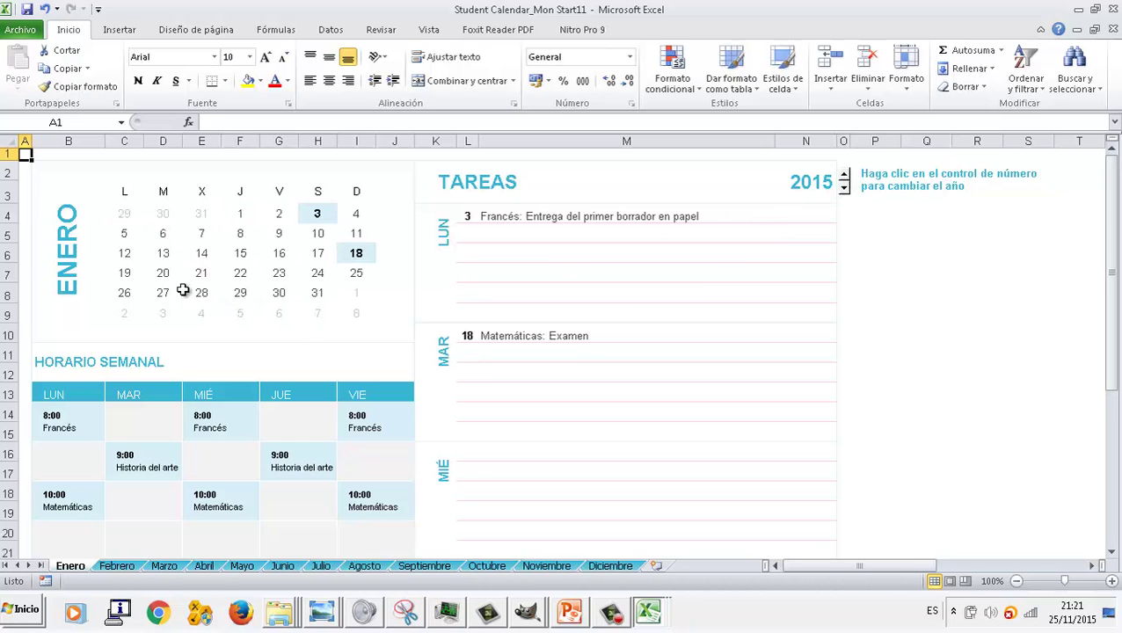
pyautogui.click(163, 566)
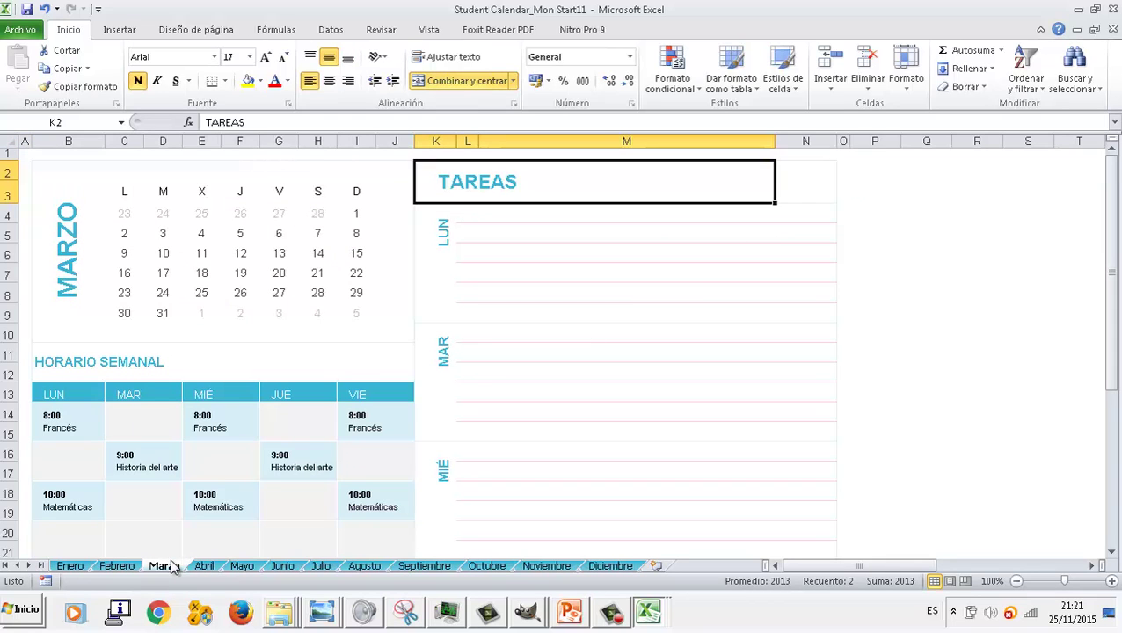
# - Inspect the March timetable entries (Francés, 8:00) and the LUN and MAR task lines
pyautogui.scroll(-4, 510, 327)
pyautogui.scroll(-5, 517, 322)
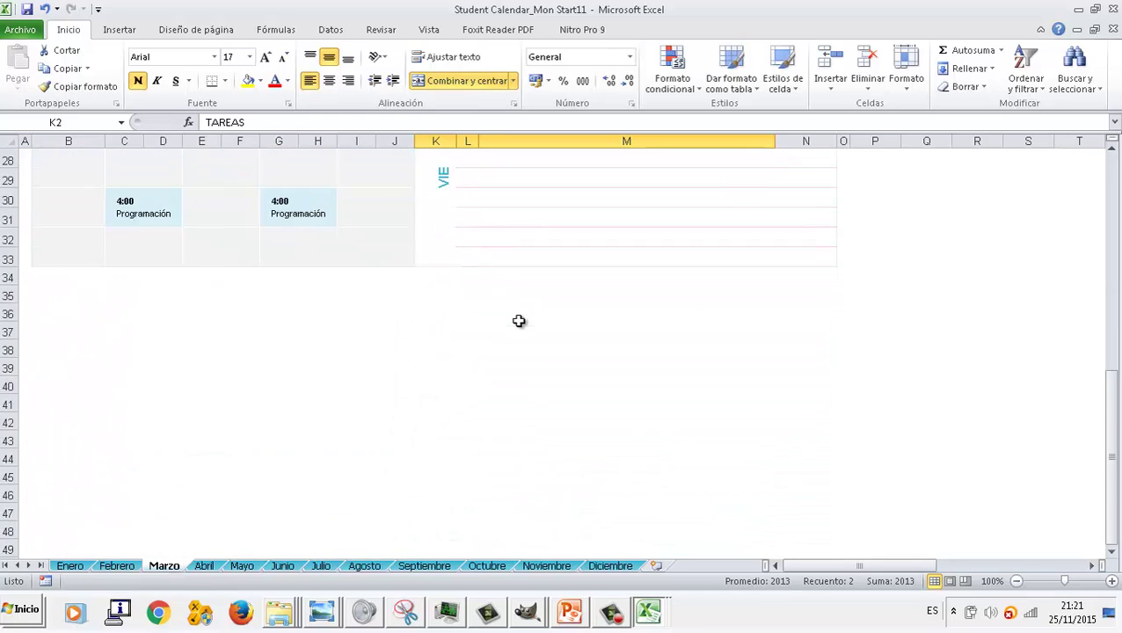
pyautogui.scroll(3, 519, 321)
pyautogui.scroll(5, 519, 321)
pyautogui.scroll(1, 519, 321)
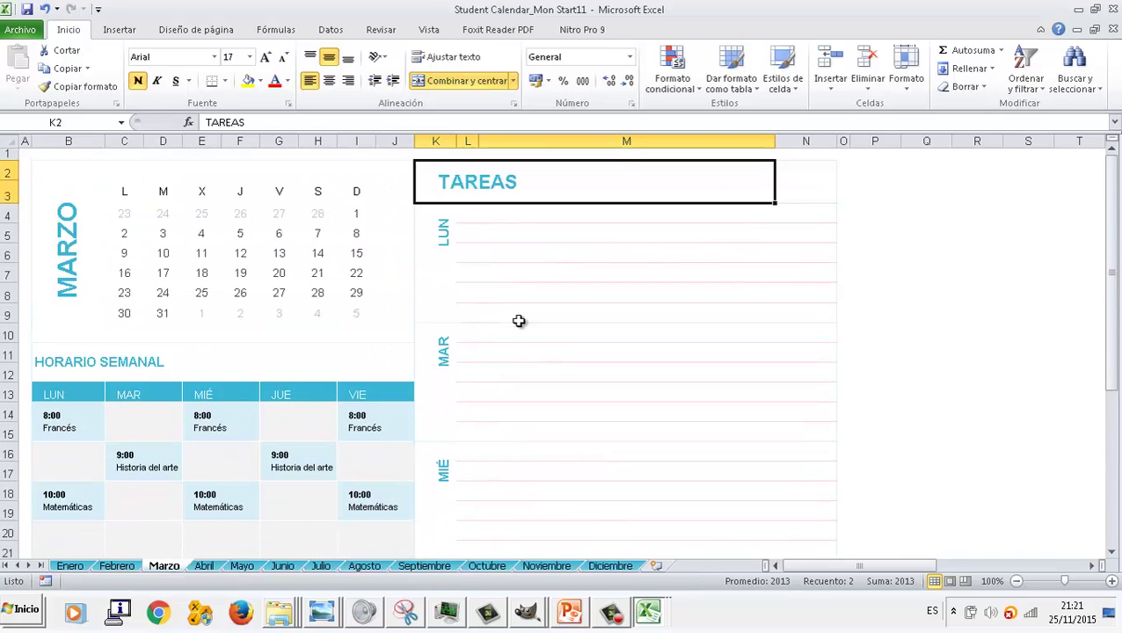
pyautogui.scroll(-1, 519, 321)
pyautogui.click(89, 380)
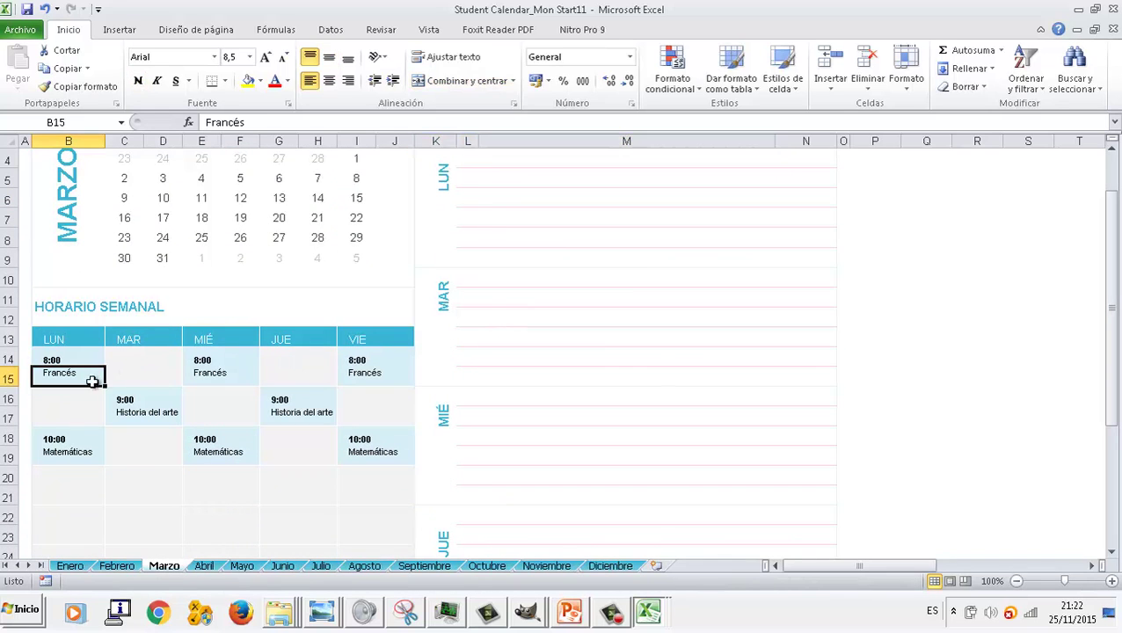
pyautogui.click(88, 352)
pyautogui.click(125, 366)
pyautogui.click(513, 287)
pyautogui.scroll(1, 513, 287)
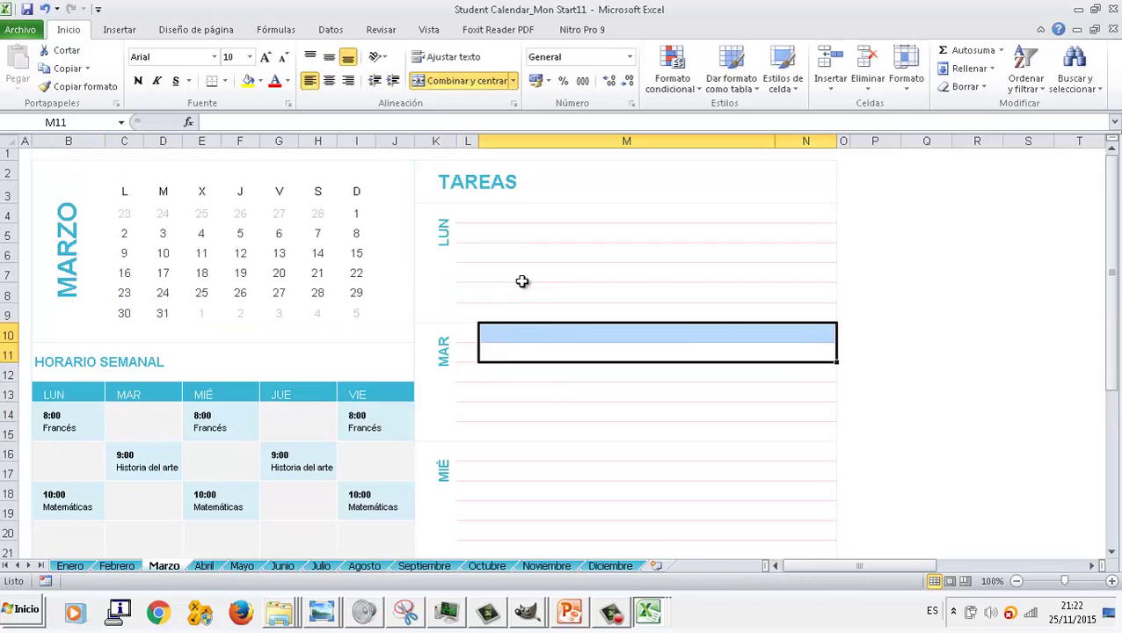
pyautogui.click(521, 270)
pyautogui.click(537, 230)
# - Check the March mini-calendar date formulas down column D, then return to the template gallery
pyautogui.scroll(-5, 537, 230)
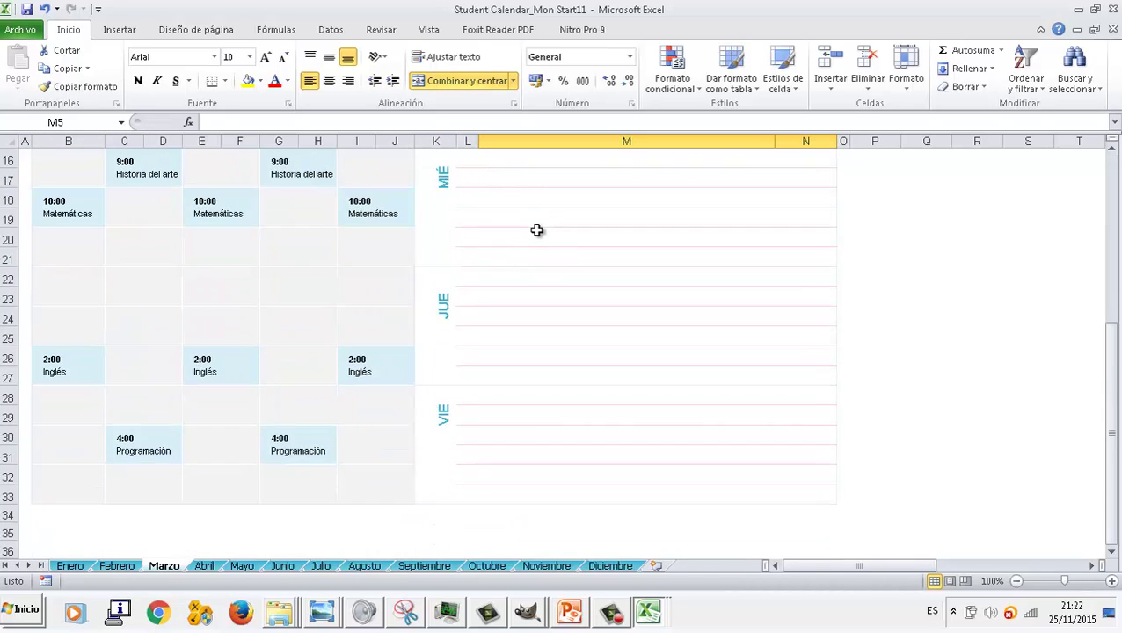
pyautogui.scroll(-4, 537, 230)
pyautogui.scroll(6, 537, 230)
pyautogui.scroll(3, 536, 229)
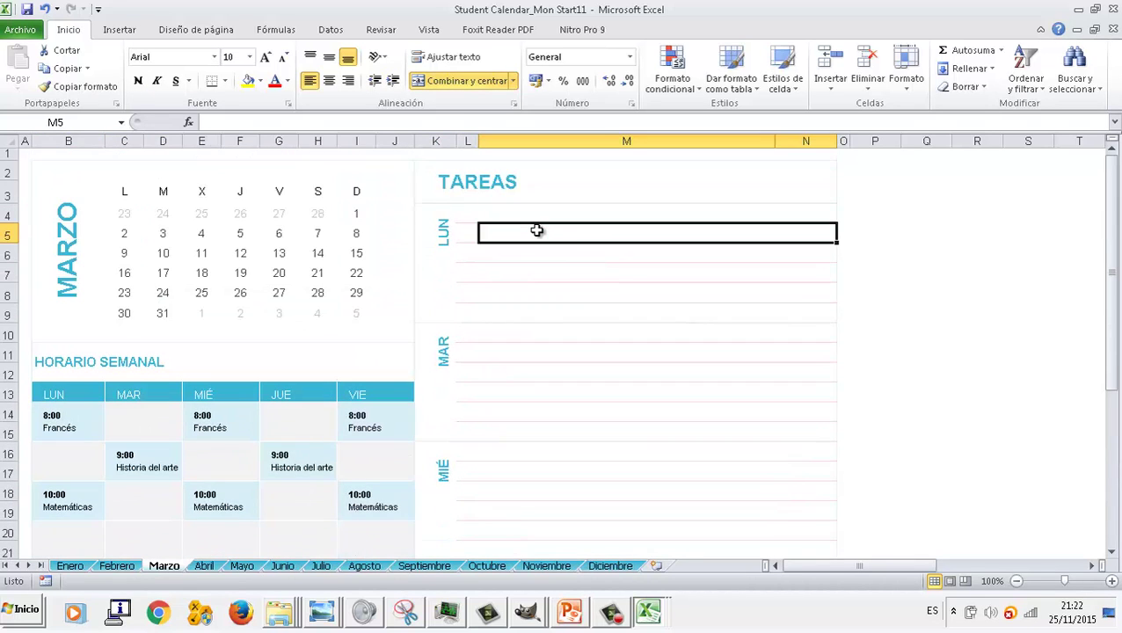
pyautogui.click(146, 220)
pyautogui.click(146, 234)
pyautogui.click(146, 254)
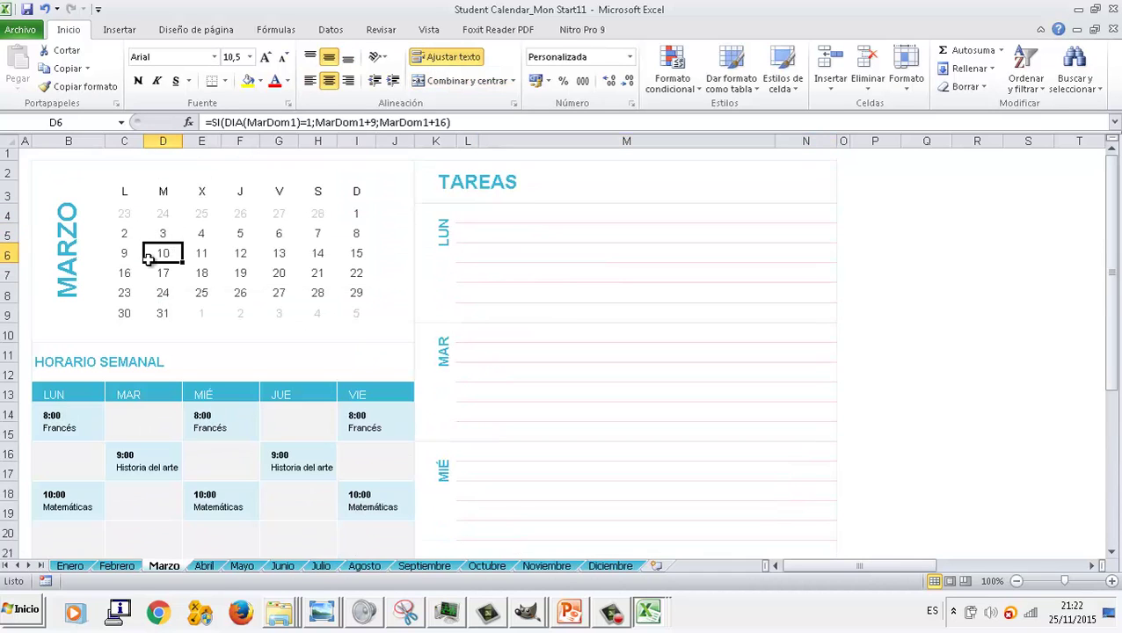
pyautogui.click(148, 274)
pyautogui.click(150, 296)
pyautogui.click(150, 314)
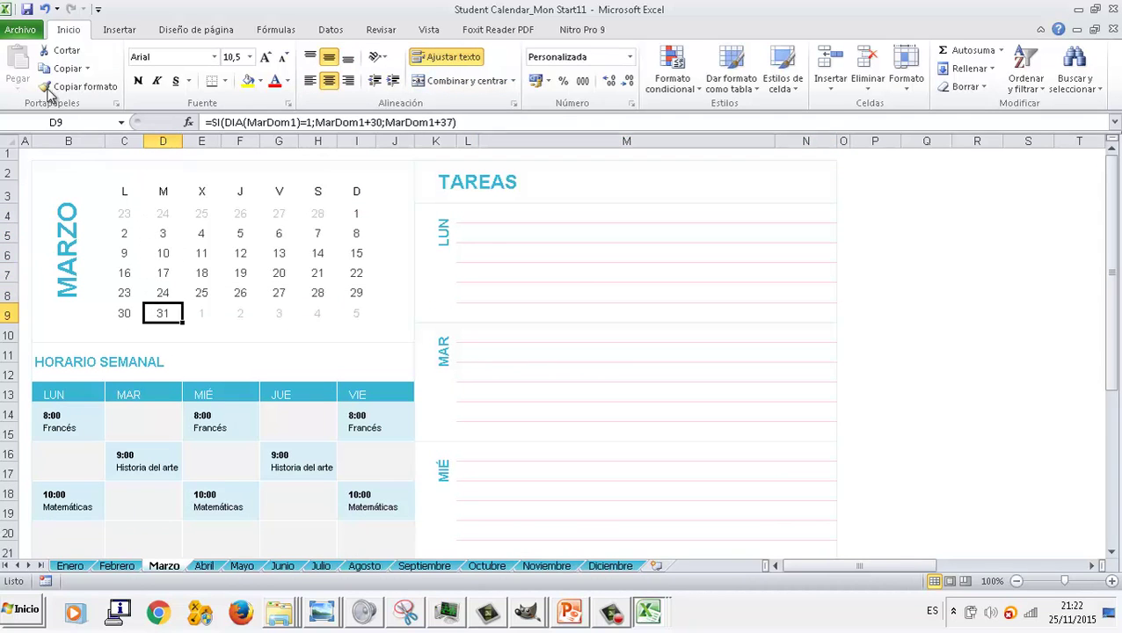
pyautogui.click(19, 29)
pyautogui.click(66, 219)
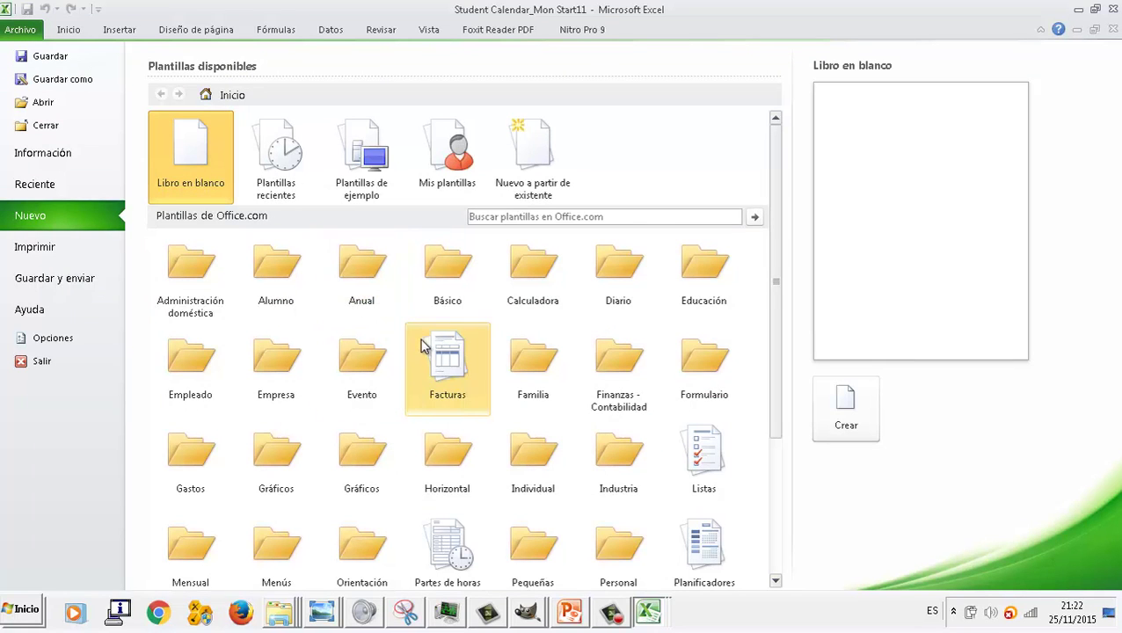
# - Open the Presupuestos category of the Office.com templates
pyautogui.scroll(-1, 439, 348)
pyautogui.scroll(-1, 440, 347)
pyautogui.scroll(-2, 442, 345)
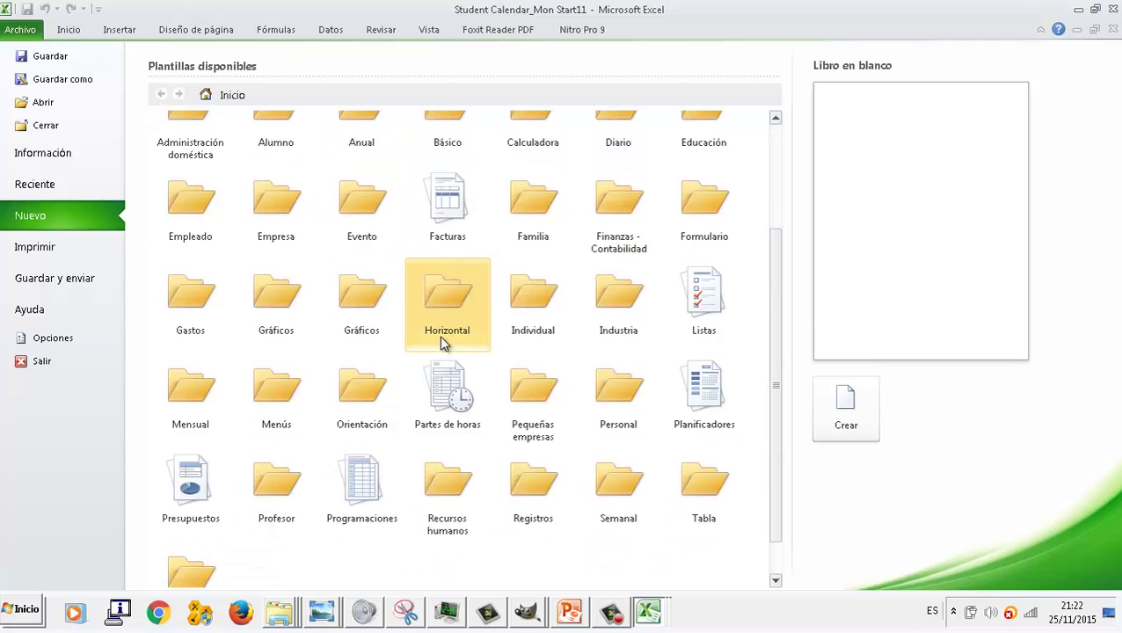
pyautogui.scroll(-1, 443, 345)
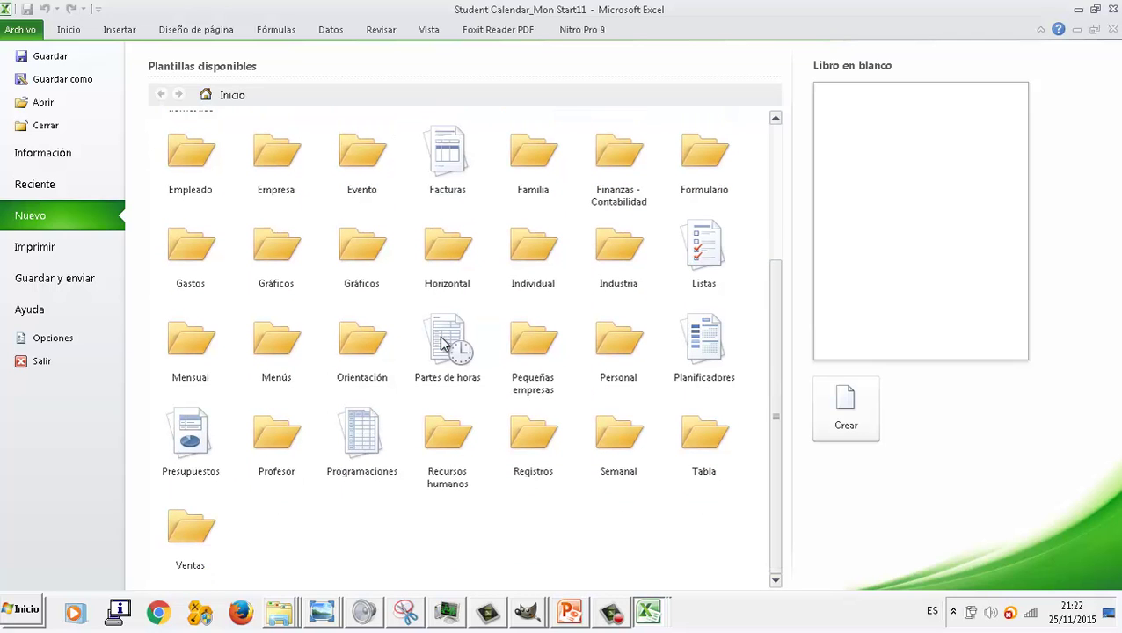
pyautogui.click(195, 435)
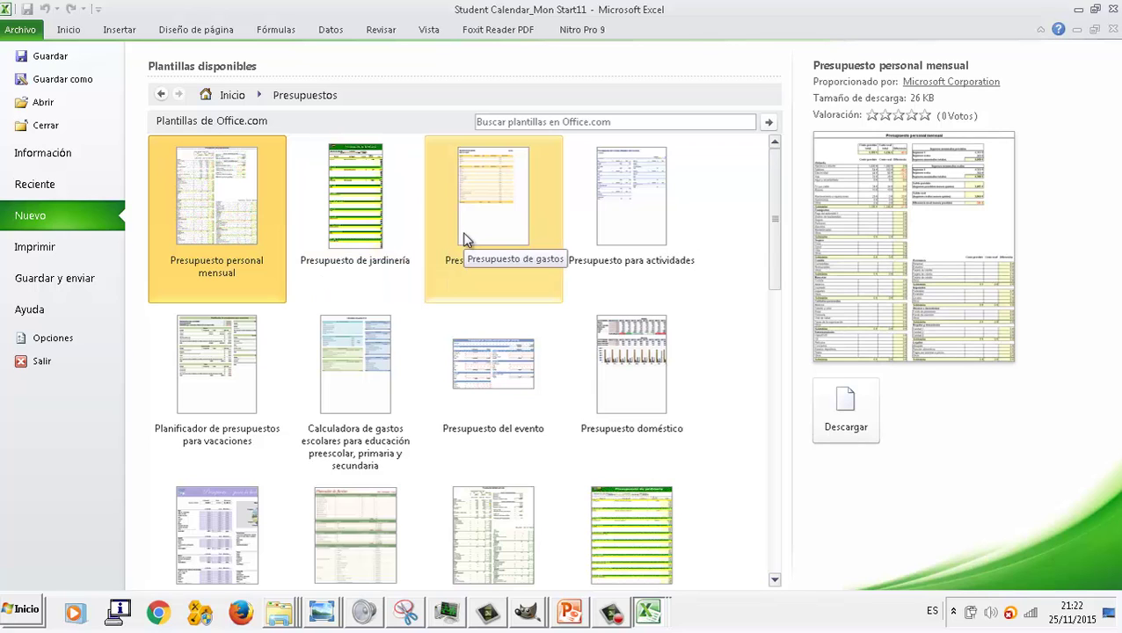
# - Browse the budget templates, such as Presupuesto personal mensual and Presupuesto de boda
pyautogui.scroll(-1, 552, 322)
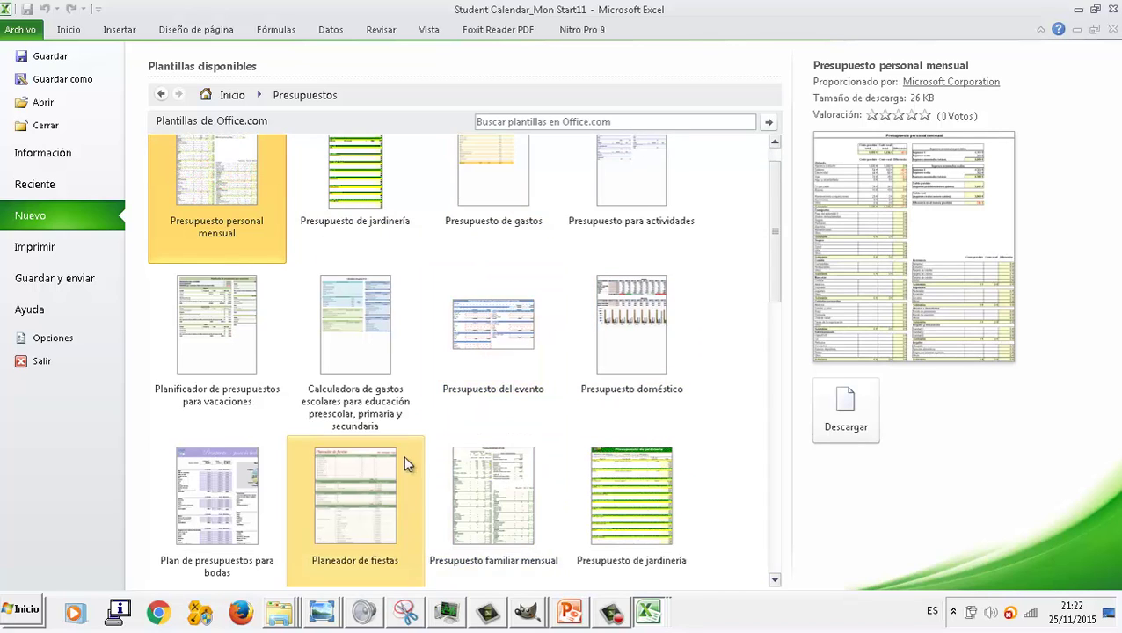
pyautogui.scroll(-1, 403, 456)
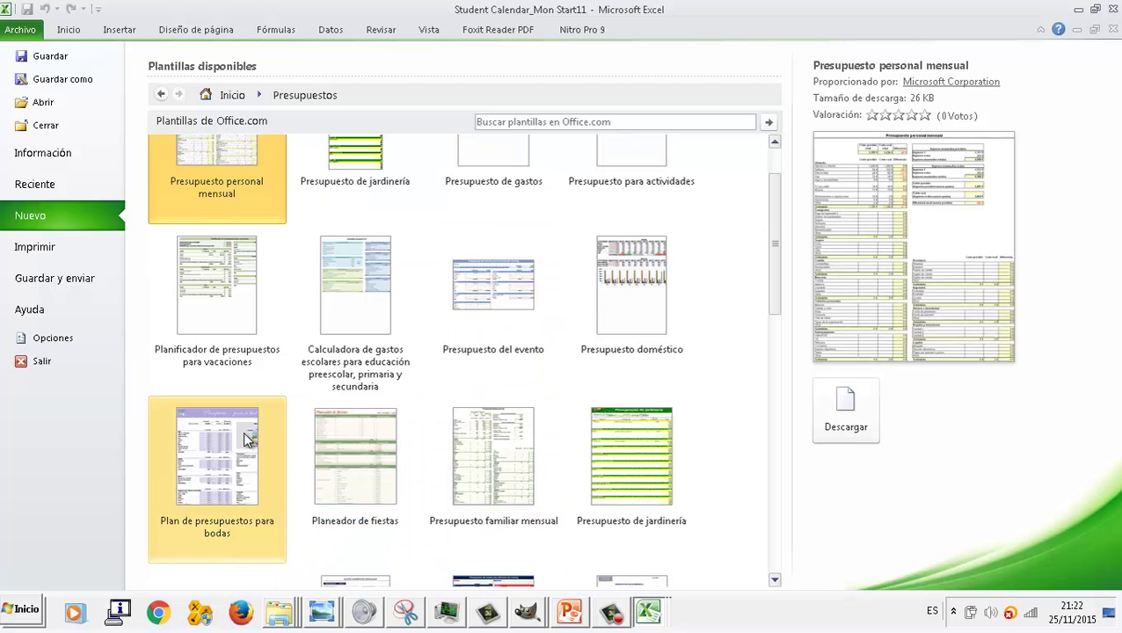
pyautogui.scroll(-2, 246, 444)
pyautogui.scroll(-3, 245, 441)
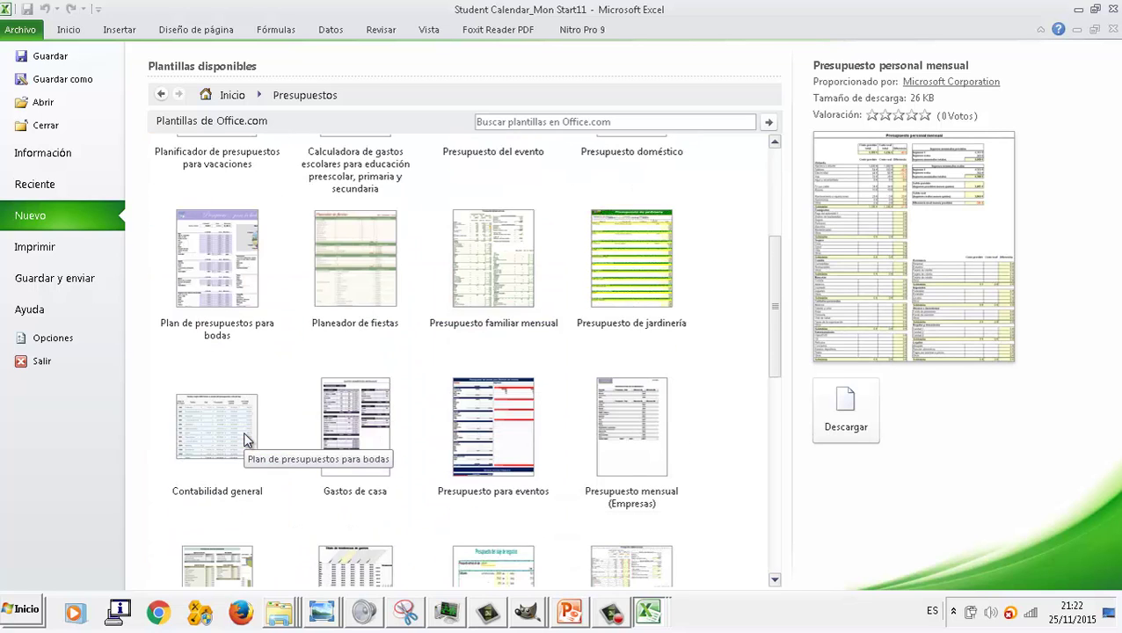
pyautogui.scroll(-3, 262, 429)
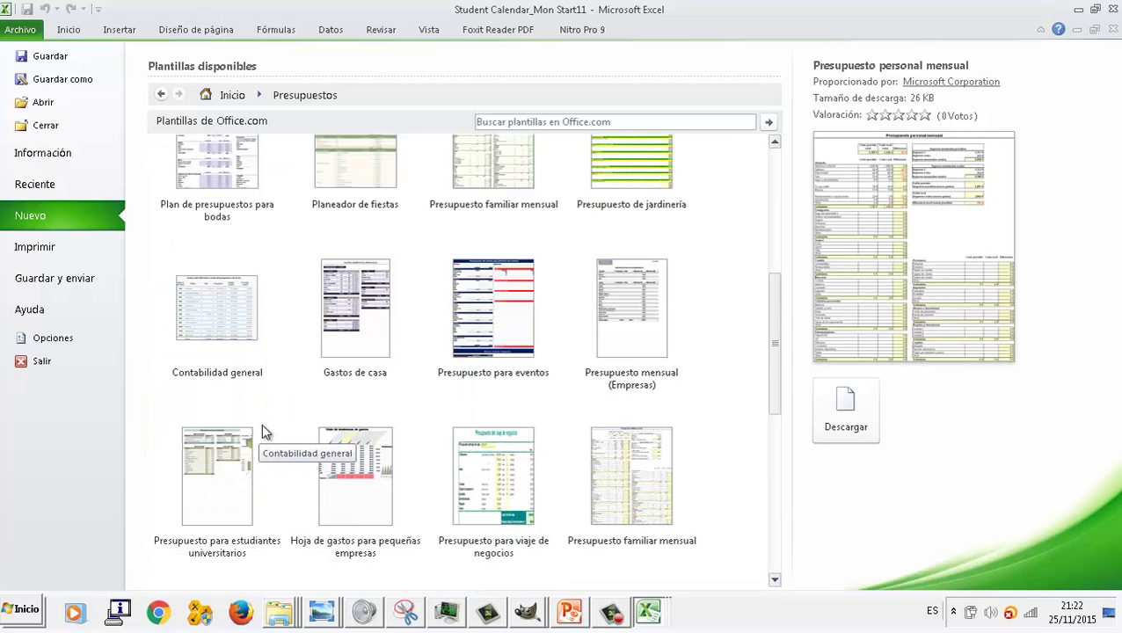
pyautogui.scroll(-1, 262, 428)
pyautogui.scroll(-4, 262, 428)
pyautogui.scroll(-2, 263, 429)
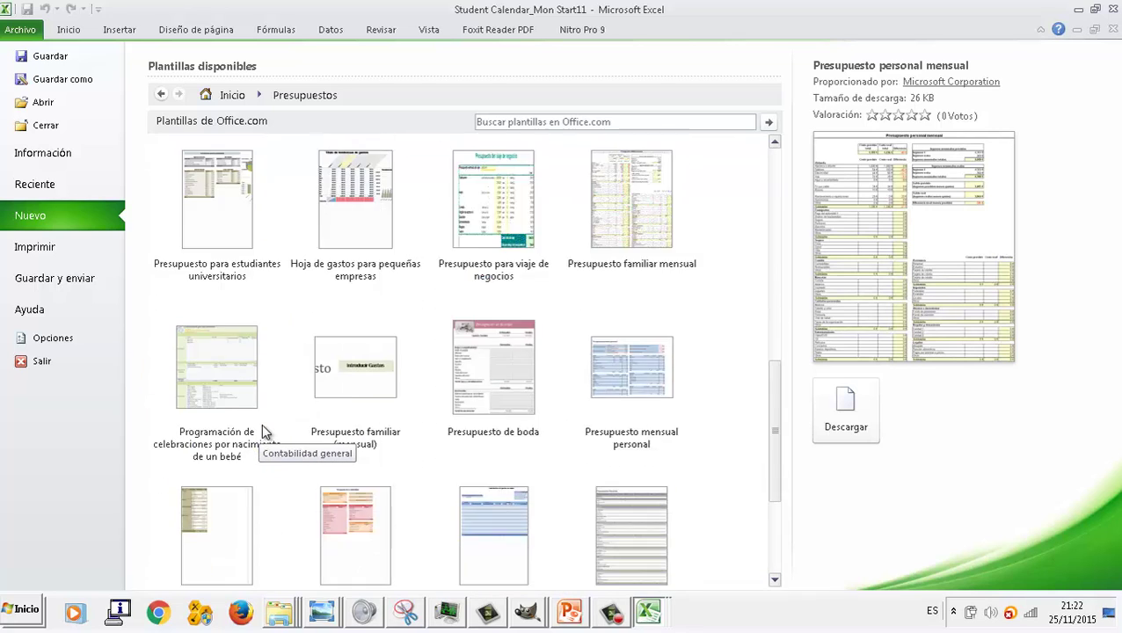
pyautogui.scroll(-5, 261, 423)
pyautogui.scroll(-2, 262, 423)
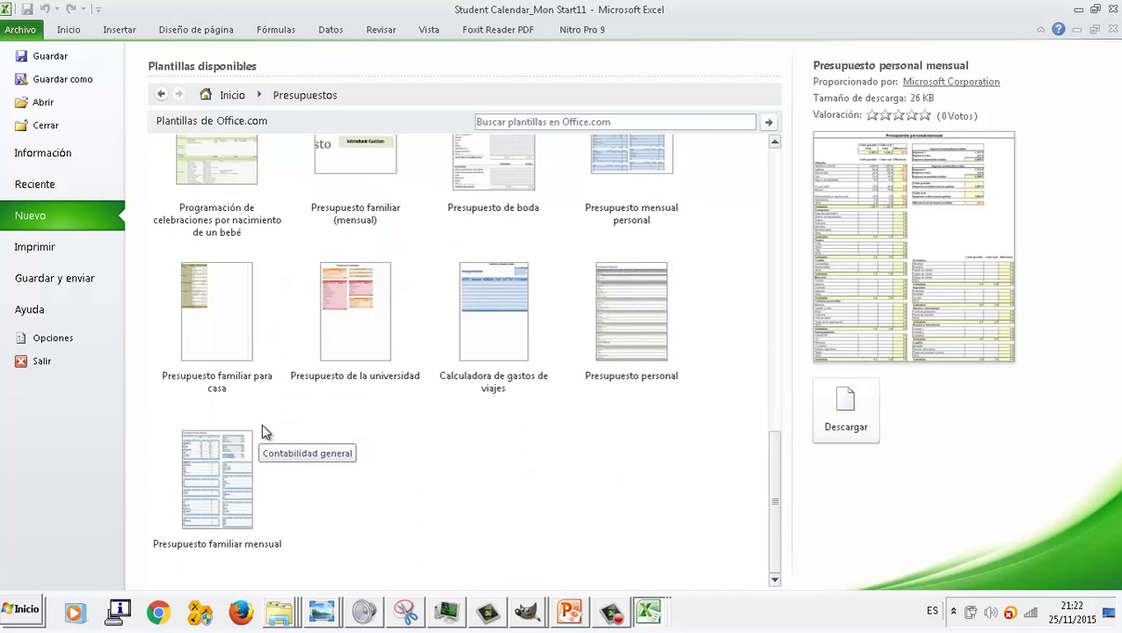
pyautogui.scroll(10, 268, 413)
pyautogui.scroll(15, 269, 400)
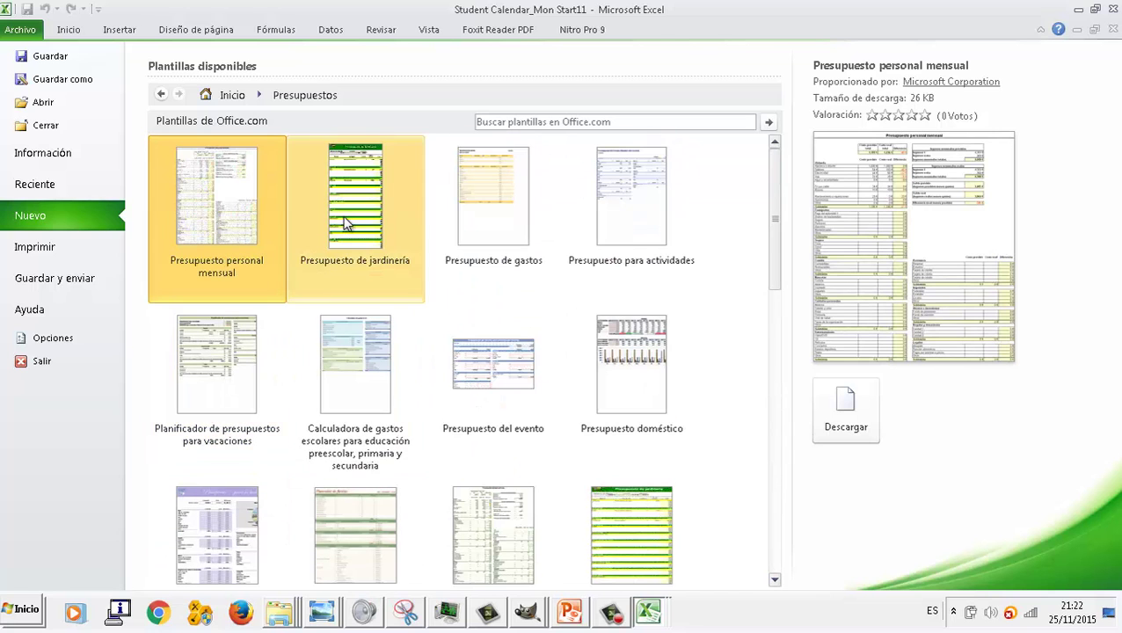
# - Create the ExpenseBudget1 workbook from the Presupuesto de gastos template
pyautogui.doubleClick(466, 209)
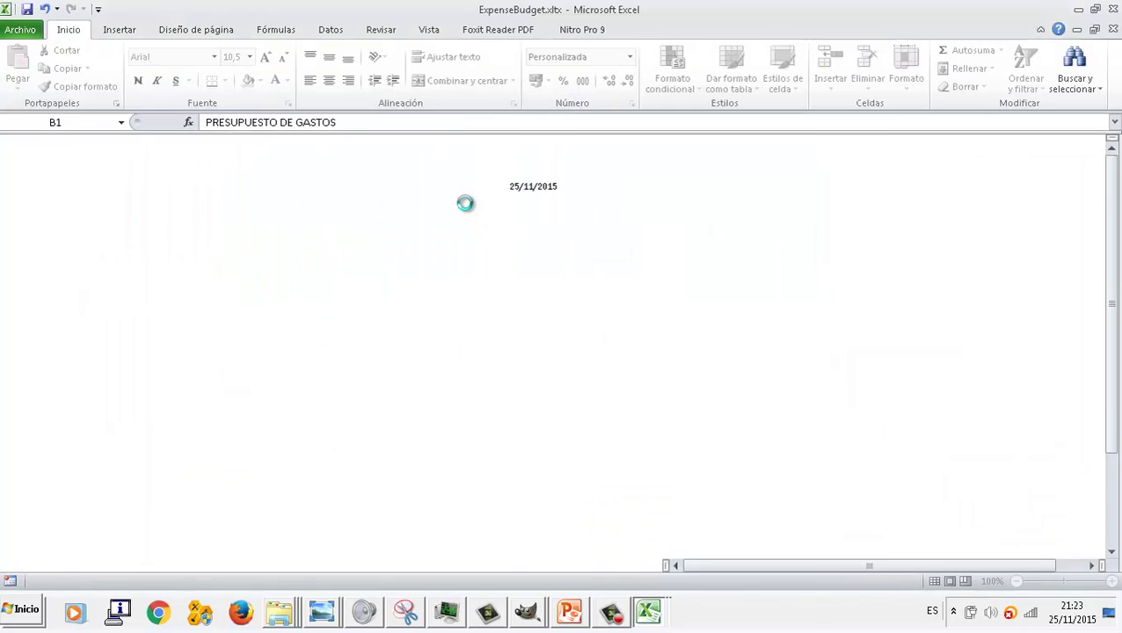
pyautogui.scroll(-3, 356, 268)
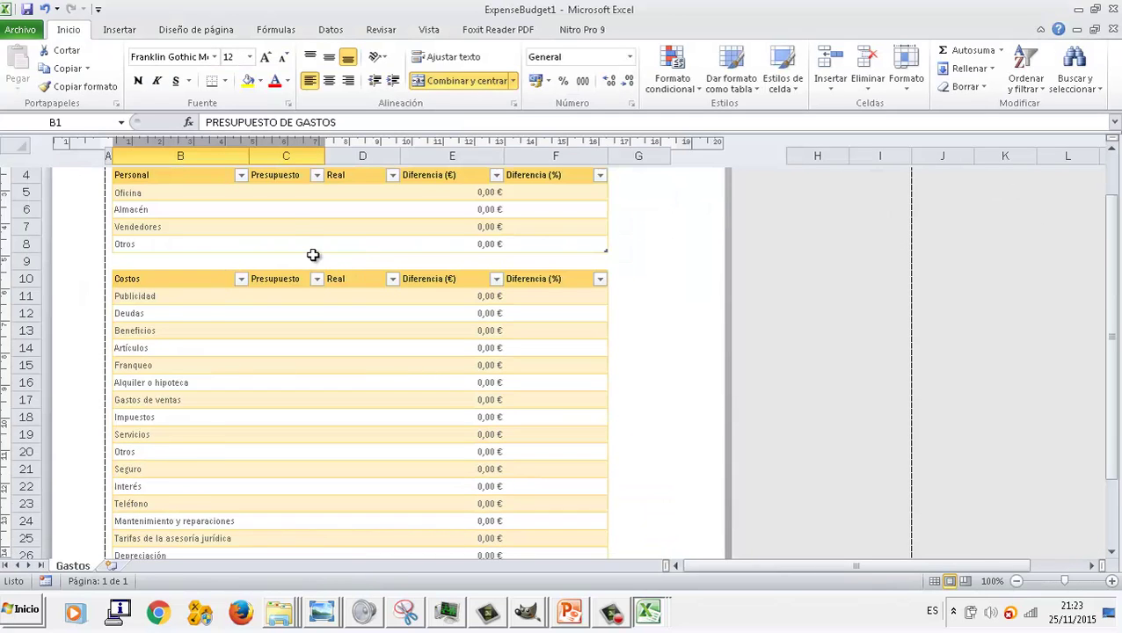
pyautogui.scroll(3, 313, 255)
# - Inspect the Oficina row cells B5 to E5, ending on the budget cell C5
pyautogui.click(261, 335)
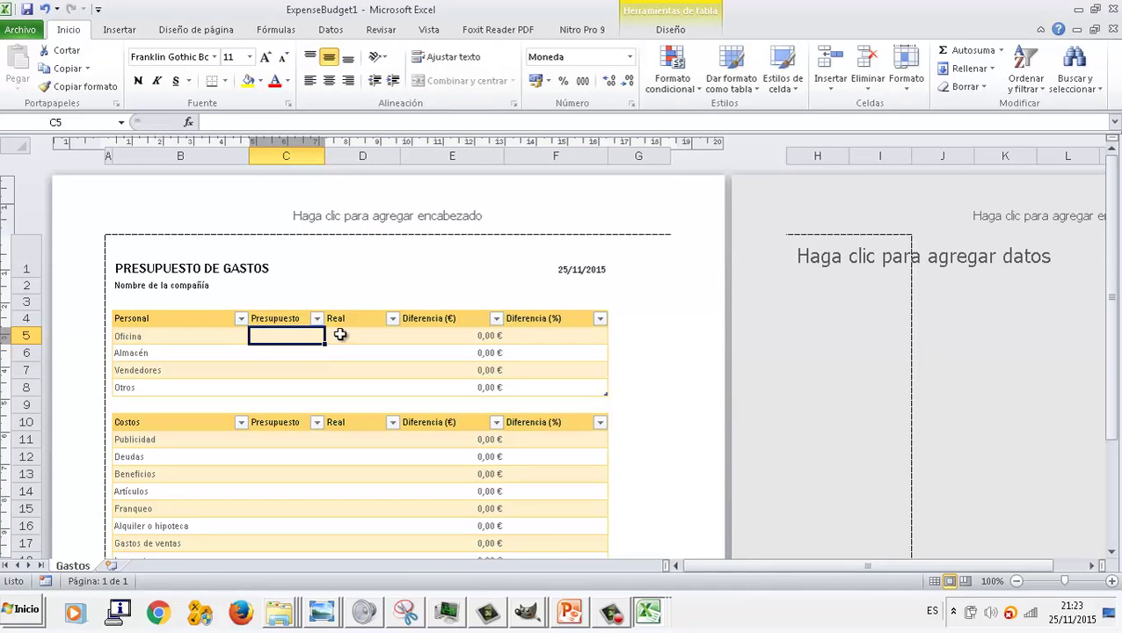
pyautogui.click(343, 335)
pyautogui.click(405, 335)
pyautogui.scroll(-4, 410, 334)
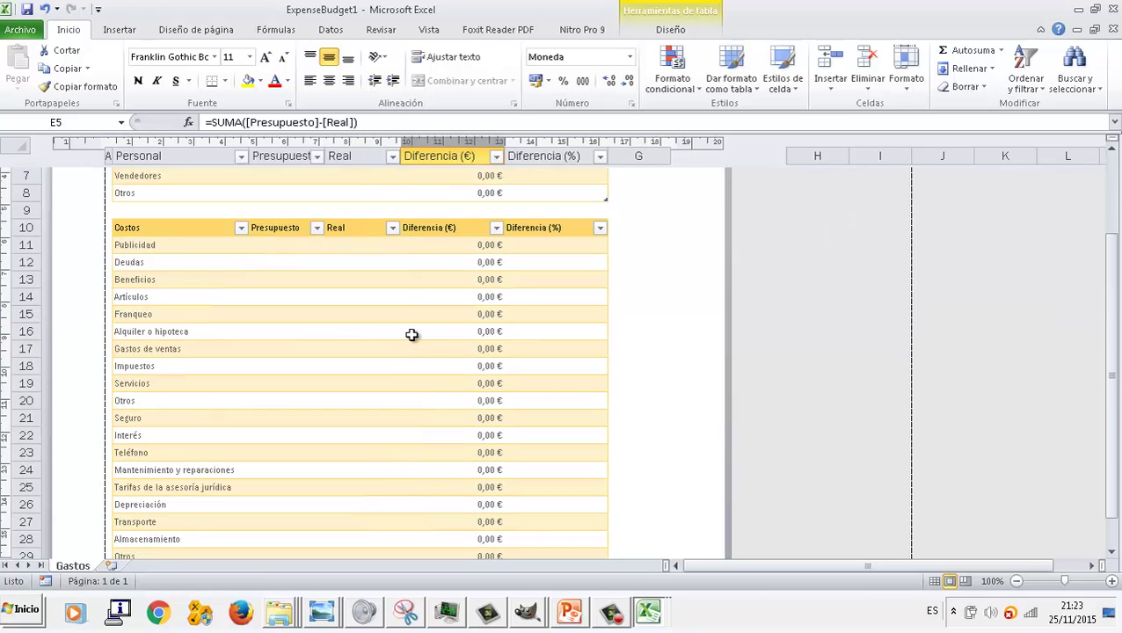
pyautogui.scroll(1, 411, 334)
pyautogui.scroll(3, 411, 334)
pyautogui.click(257, 335)
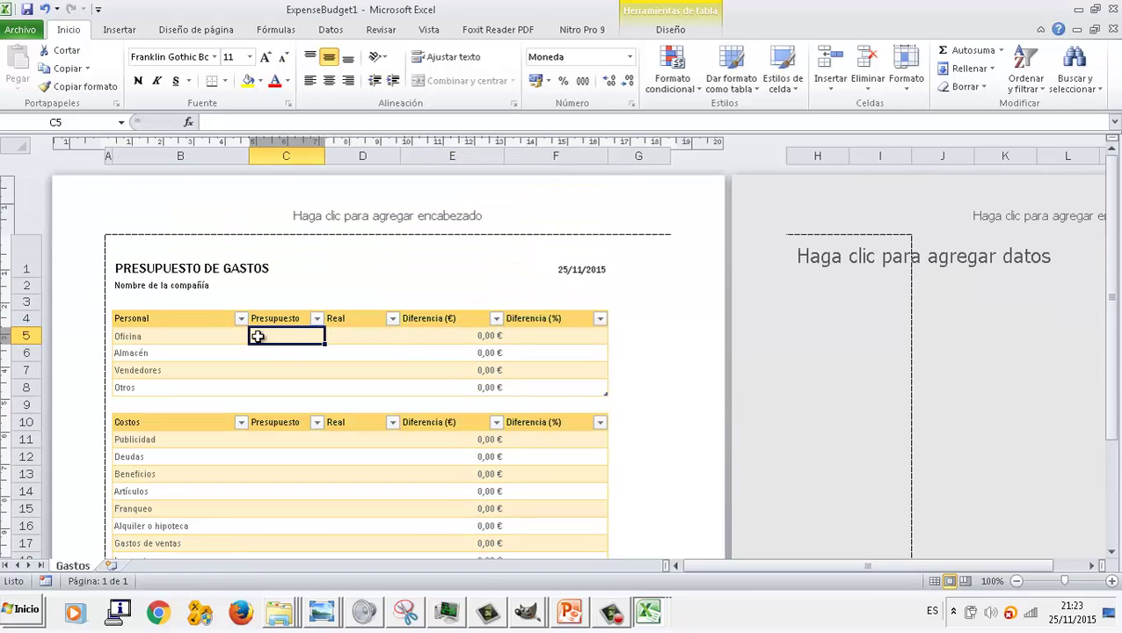
pyautogui.click(243, 335)
pyautogui.click(285, 335)
# - Enter Oficina budget 100 and actual 80
pyautogui.write('100')
pyautogui.press('Tab')
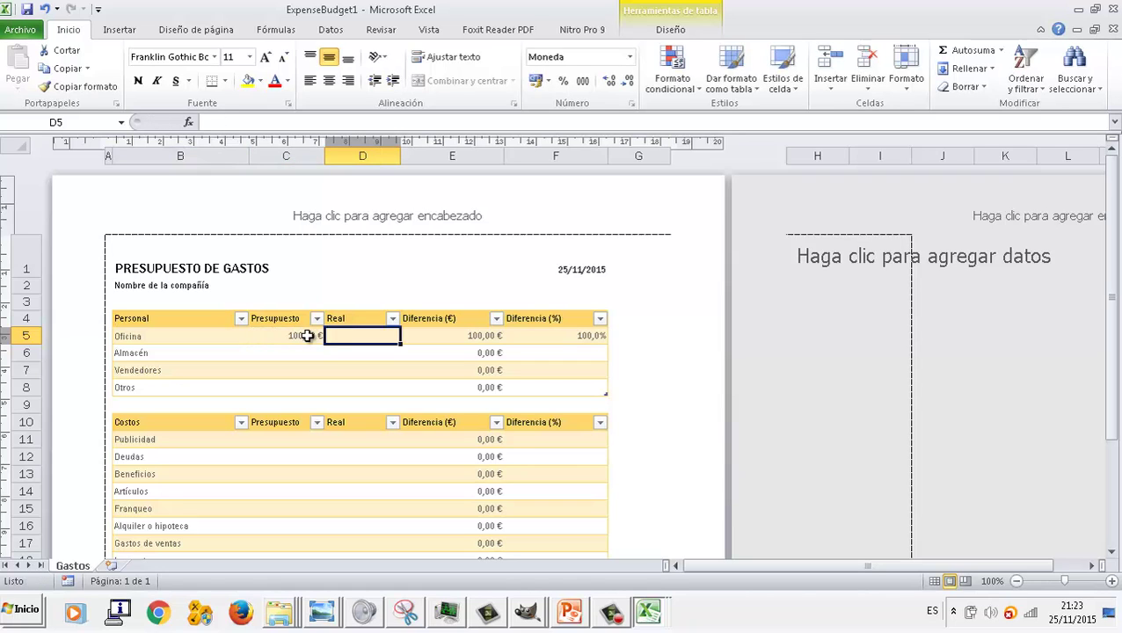
pyautogui.write('80')
pyautogui.press('Tab')
# - Enter Almacén budget 2.000 and actual 2.100 in C6:D6
pyautogui.press('Down')
pyautogui.press('Left')
pyautogui.press('Left')
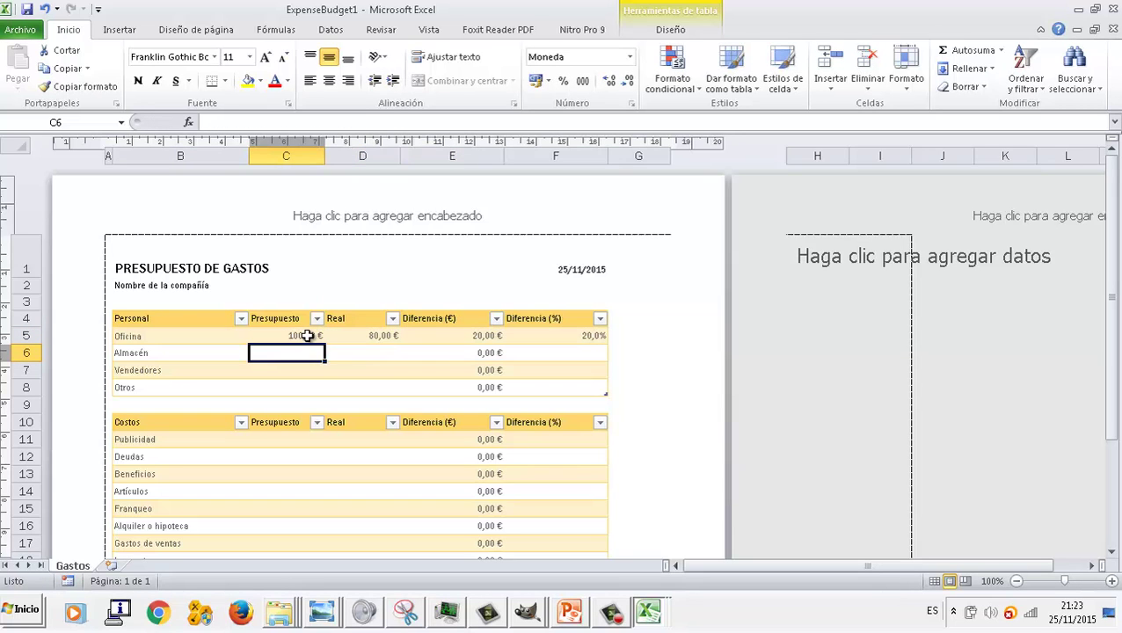
pyautogui.write('2.000')
pyautogui.press('Tab')
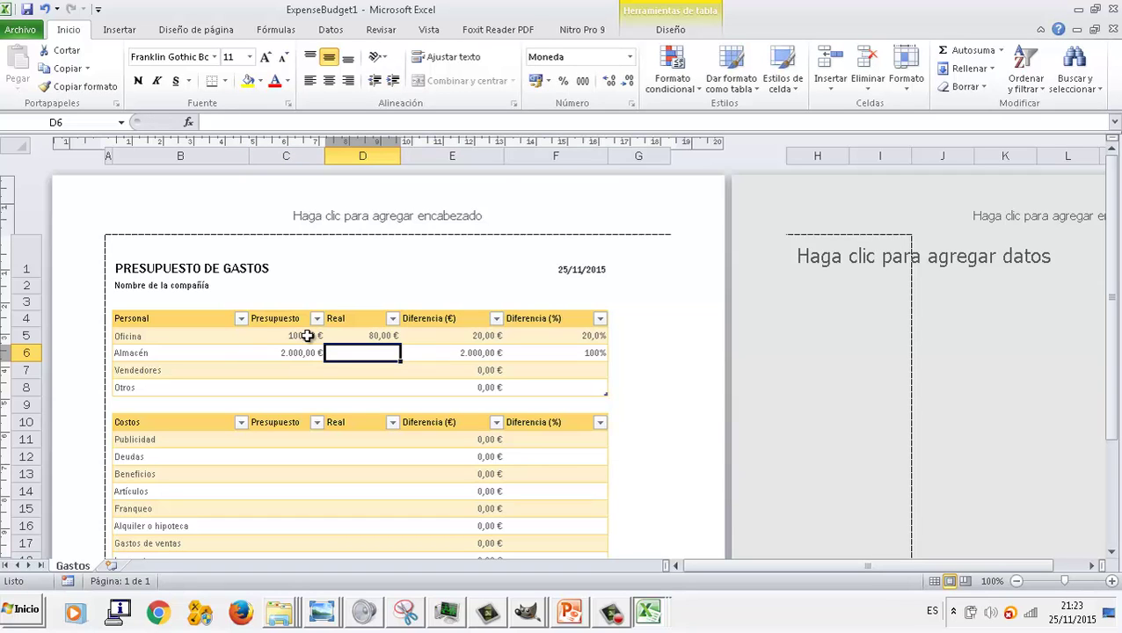
pyautogui.write('2.100')
pyautogui.press('Tab')
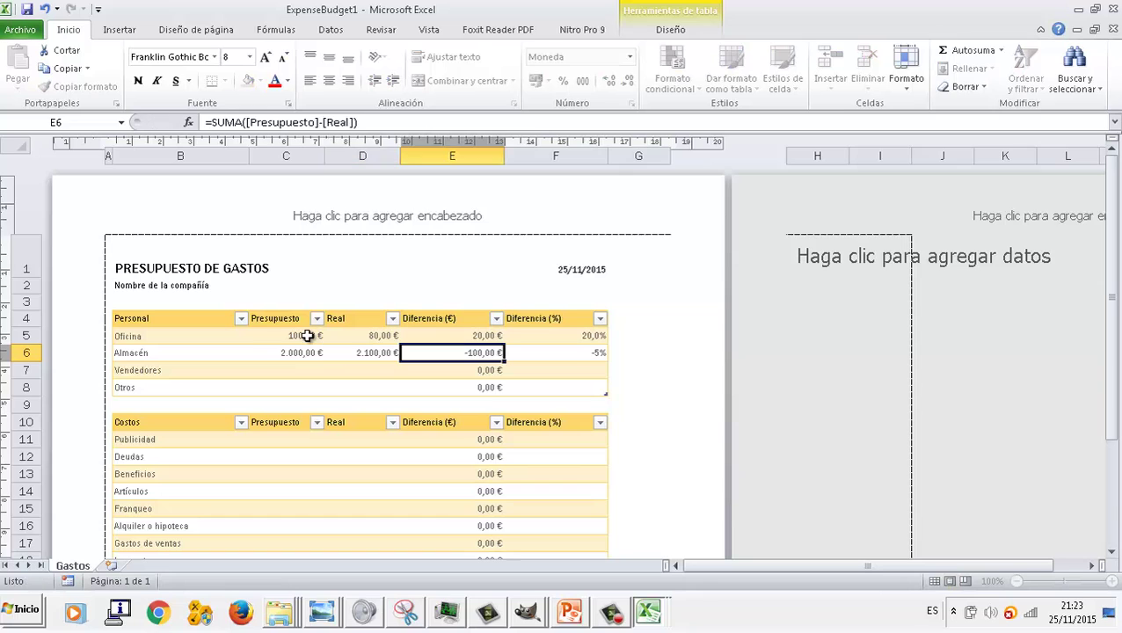
# - Enter Vendedores budget 3000 and actual 3200 in C7:D7
pyautogui.press('Return')
pyautogui.press('Left')
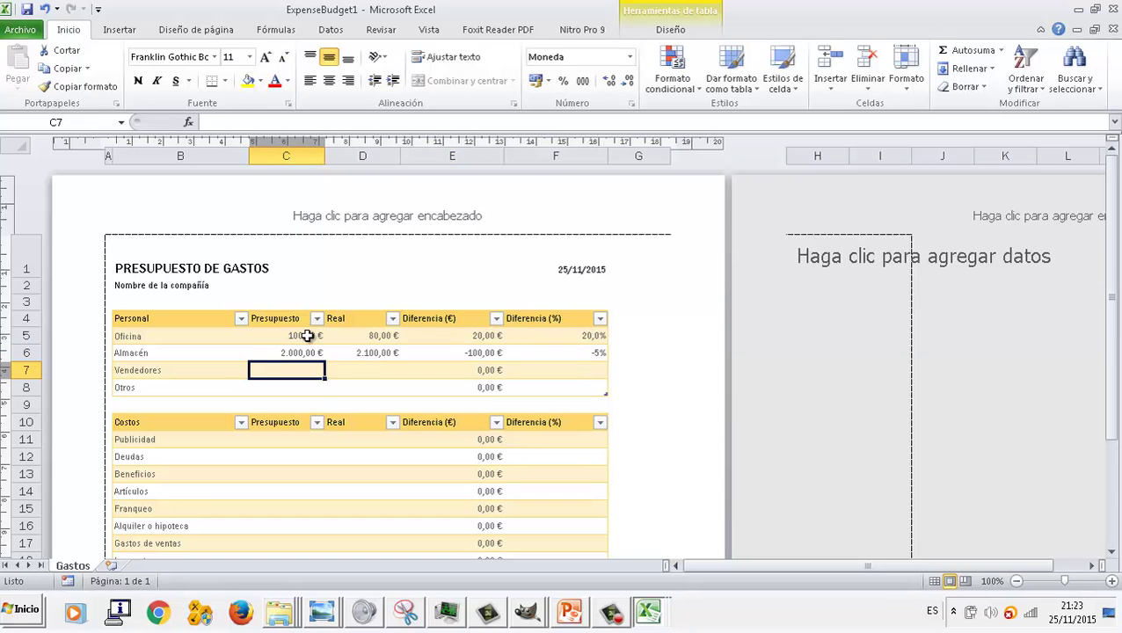
pyautogui.write('3000')
pyautogui.press('Tab')
pyautogui.write('3200')
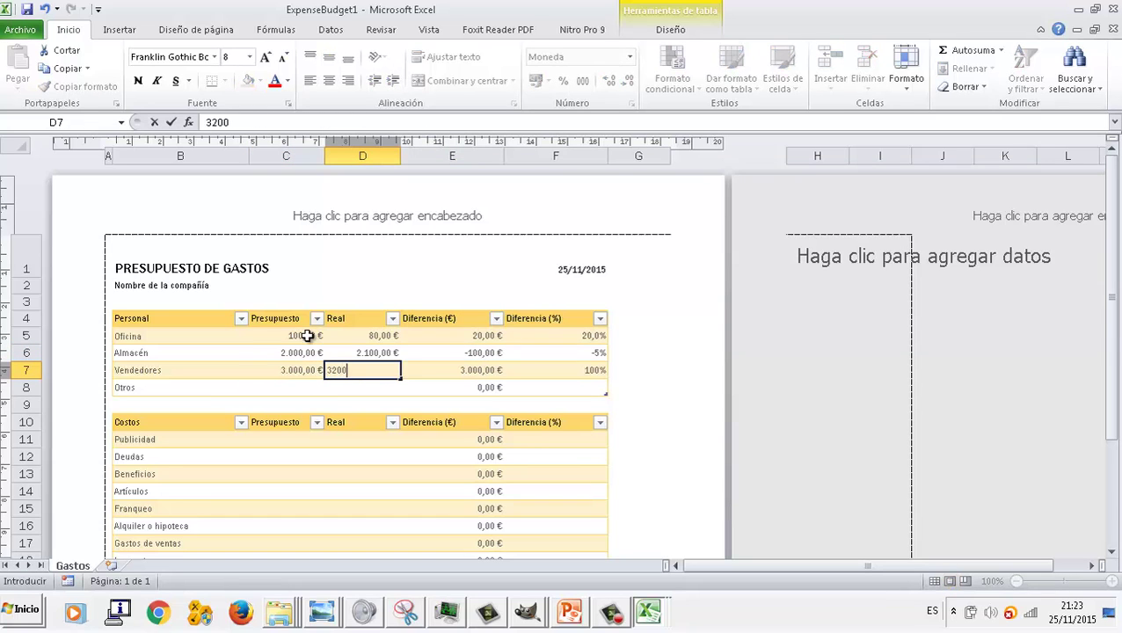
pyautogui.press('Down')
pyautogui.press('Down')
pyautogui.press('Down')
# - Enter Publicidad budget 100 and actual 80 in C11:D11
pyautogui.press('Down')
pyautogui.press('Down')
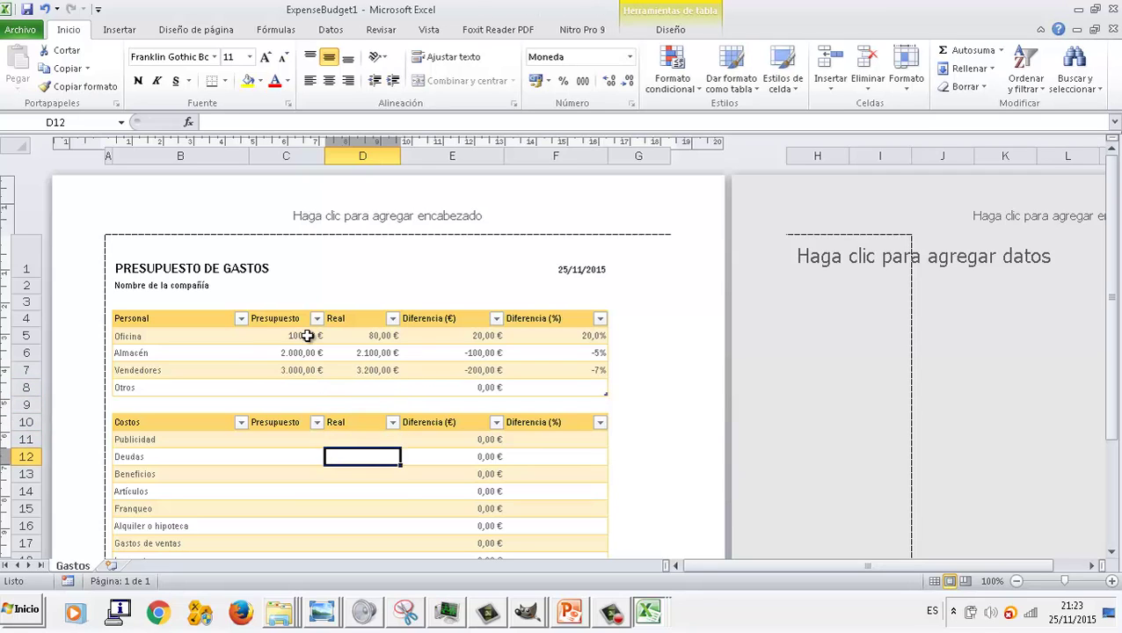
pyautogui.press('Down')
pyautogui.press('Down')
pyautogui.press('Down')
pyautogui.press('Down')
pyautogui.press('Up')
pyautogui.press('Up')
pyautogui.press('Up')
pyautogui.press('Up')
pyautogui.press('Left')
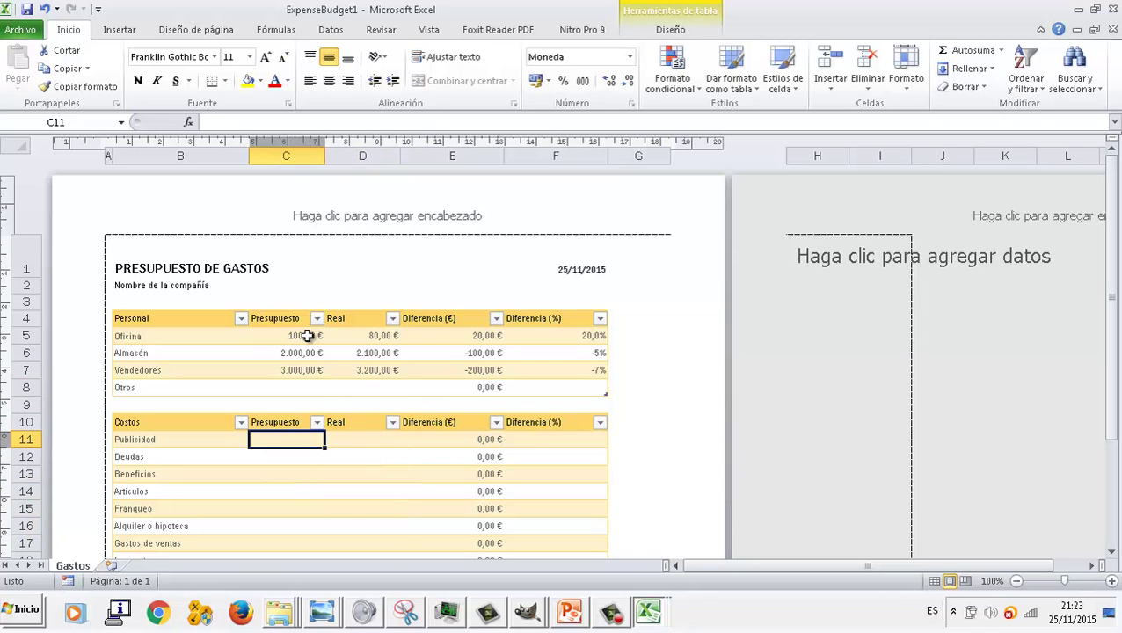
pyautogui.write('100')
pyautogui.press('Tab')
pyautogui.write('80')
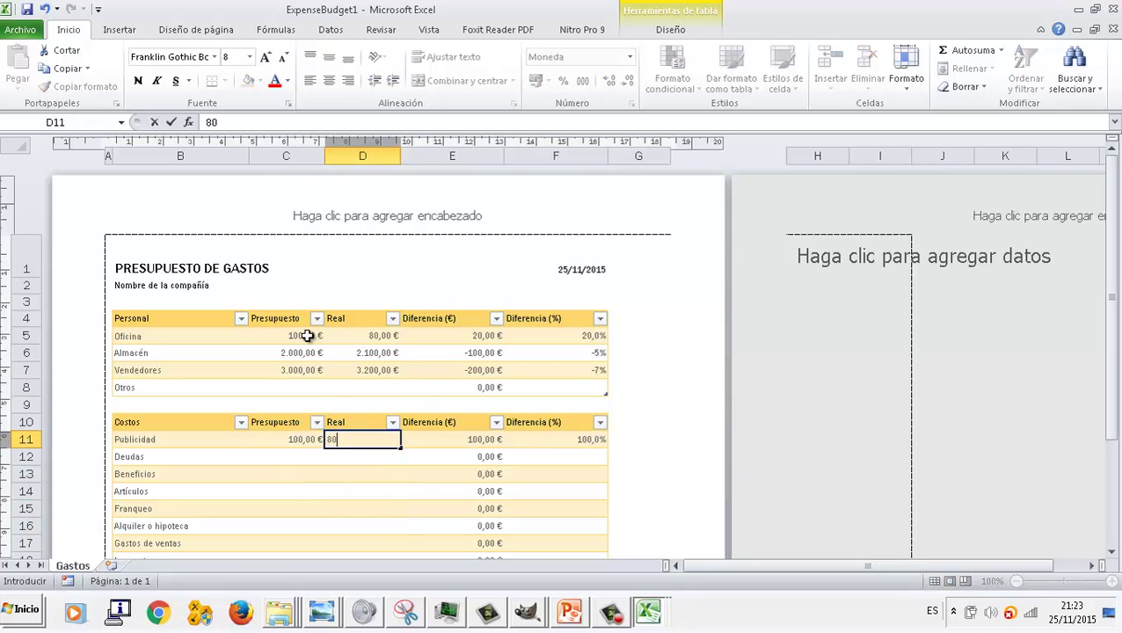
pyautogui.press('Tab')
pyautogui.press('Down')
pyautogui.scroll(-2, 123, 317)
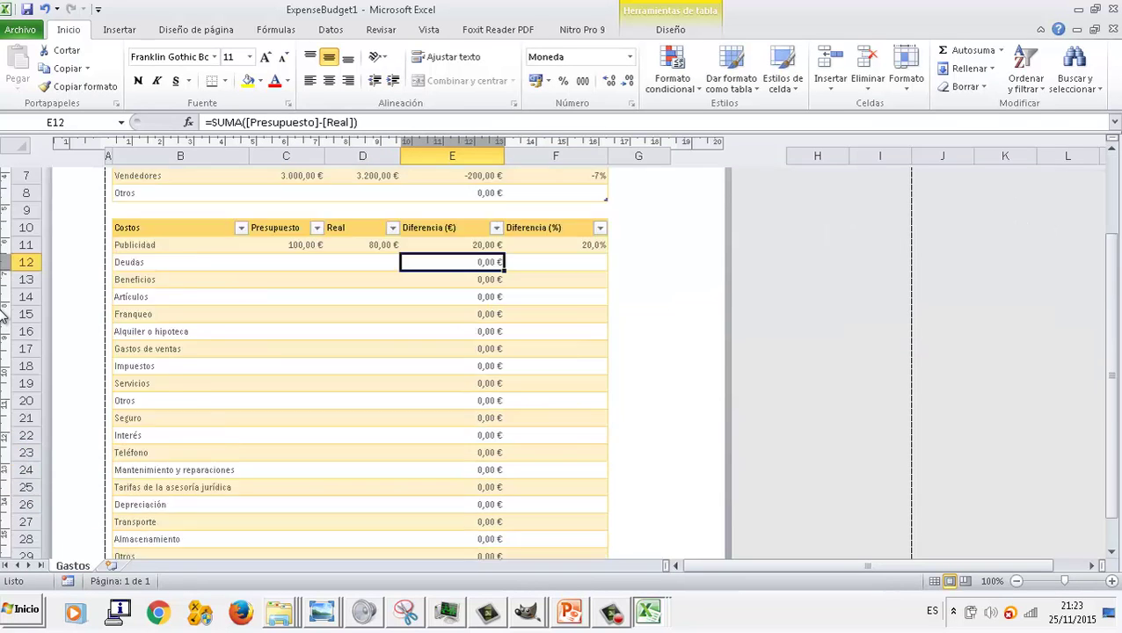
pyautogui.scroll(-2, 62, 317)
pyautogui.scroll(-1, 4, 318)
pyautogui.scroll(1, 3, 318)
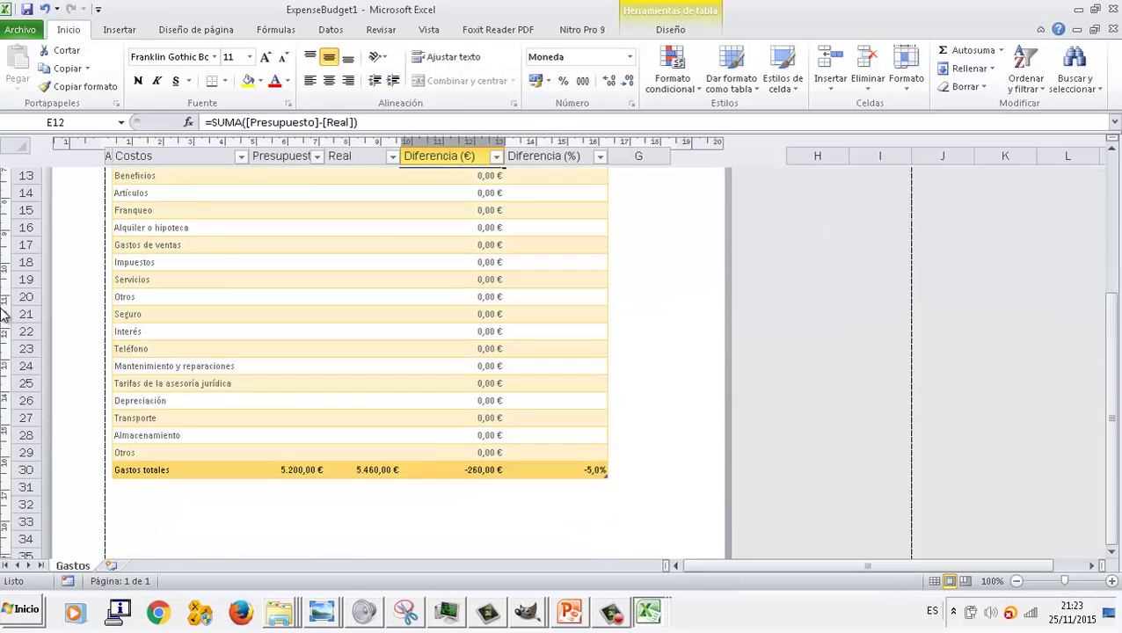
pyautogui.scroll(1, 3, 317)
pyautogui.scroll(3, 4, 317)
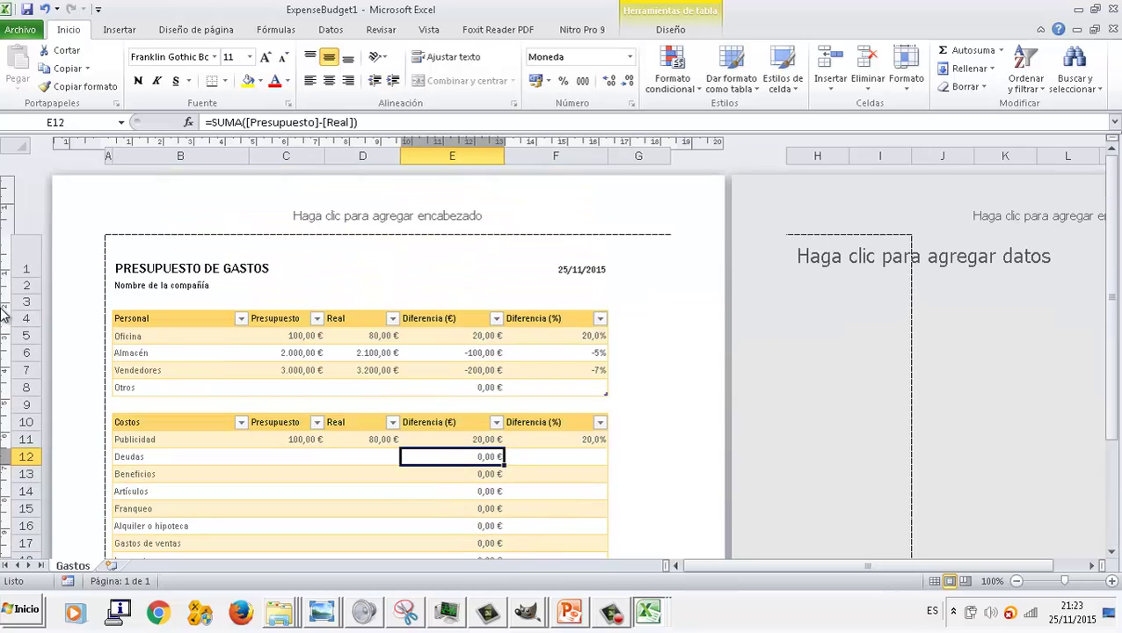
pyautogui.click(611, 612)
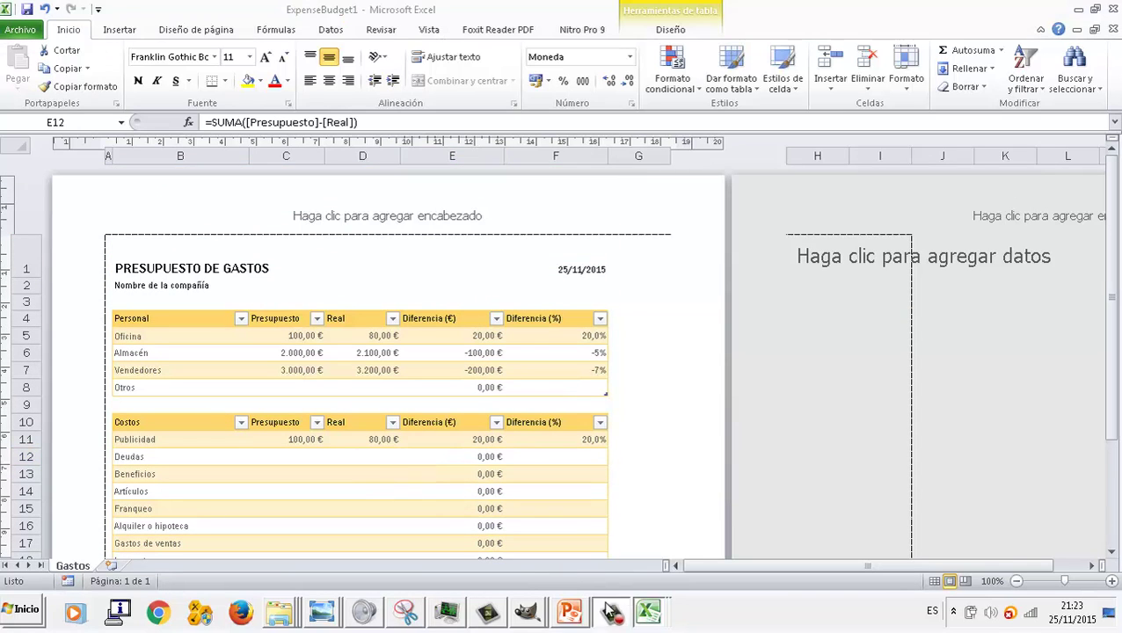